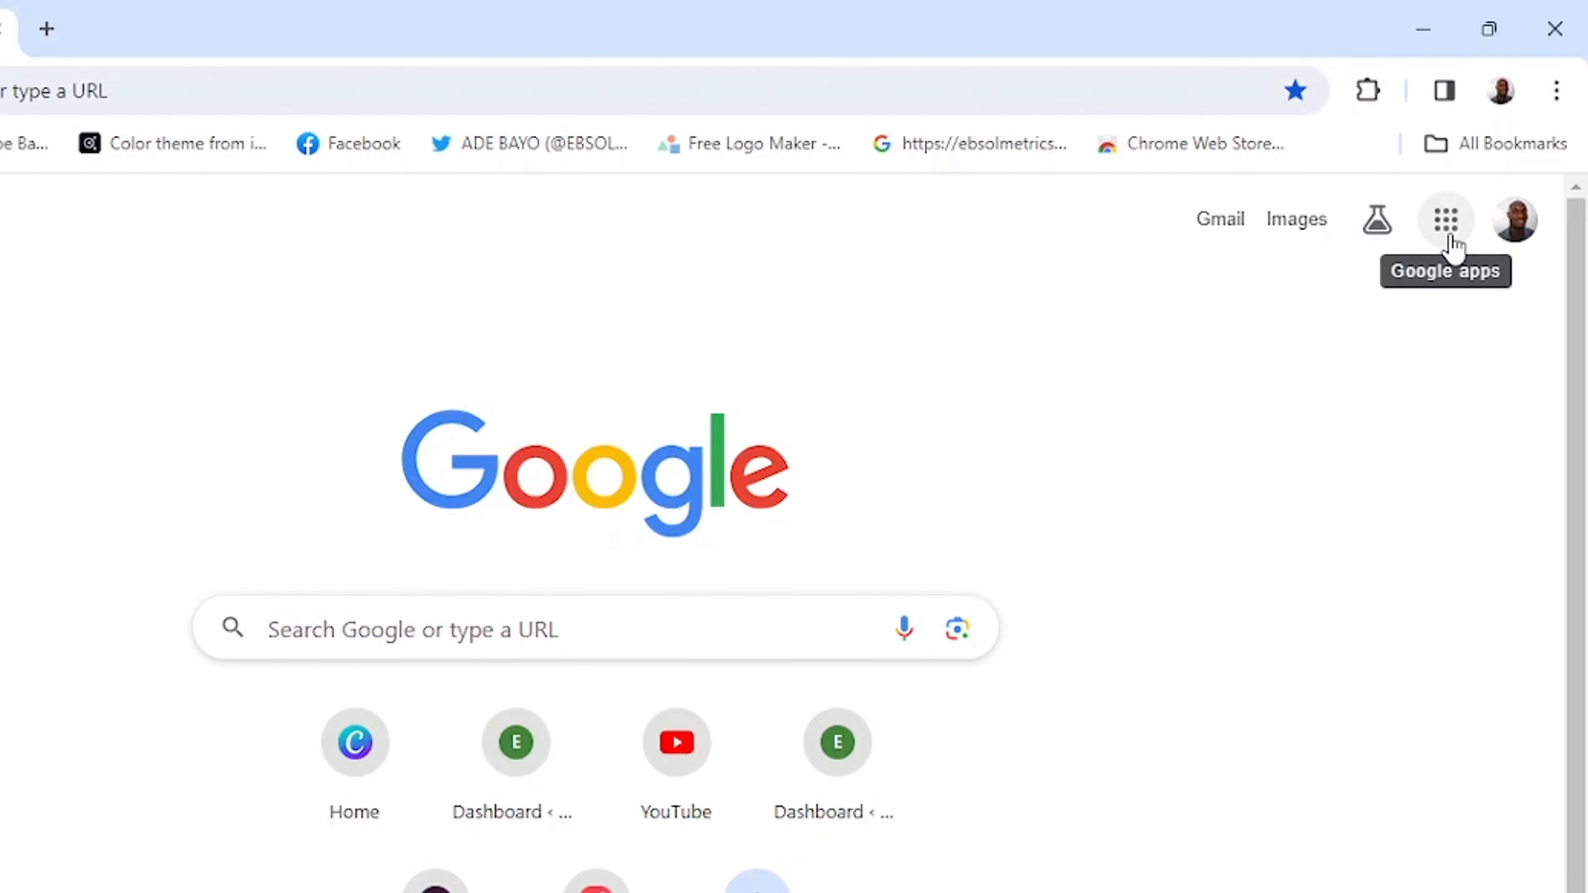
- Open Google Docs from the Google apps launcher and start a blank document
click(1449, 230)
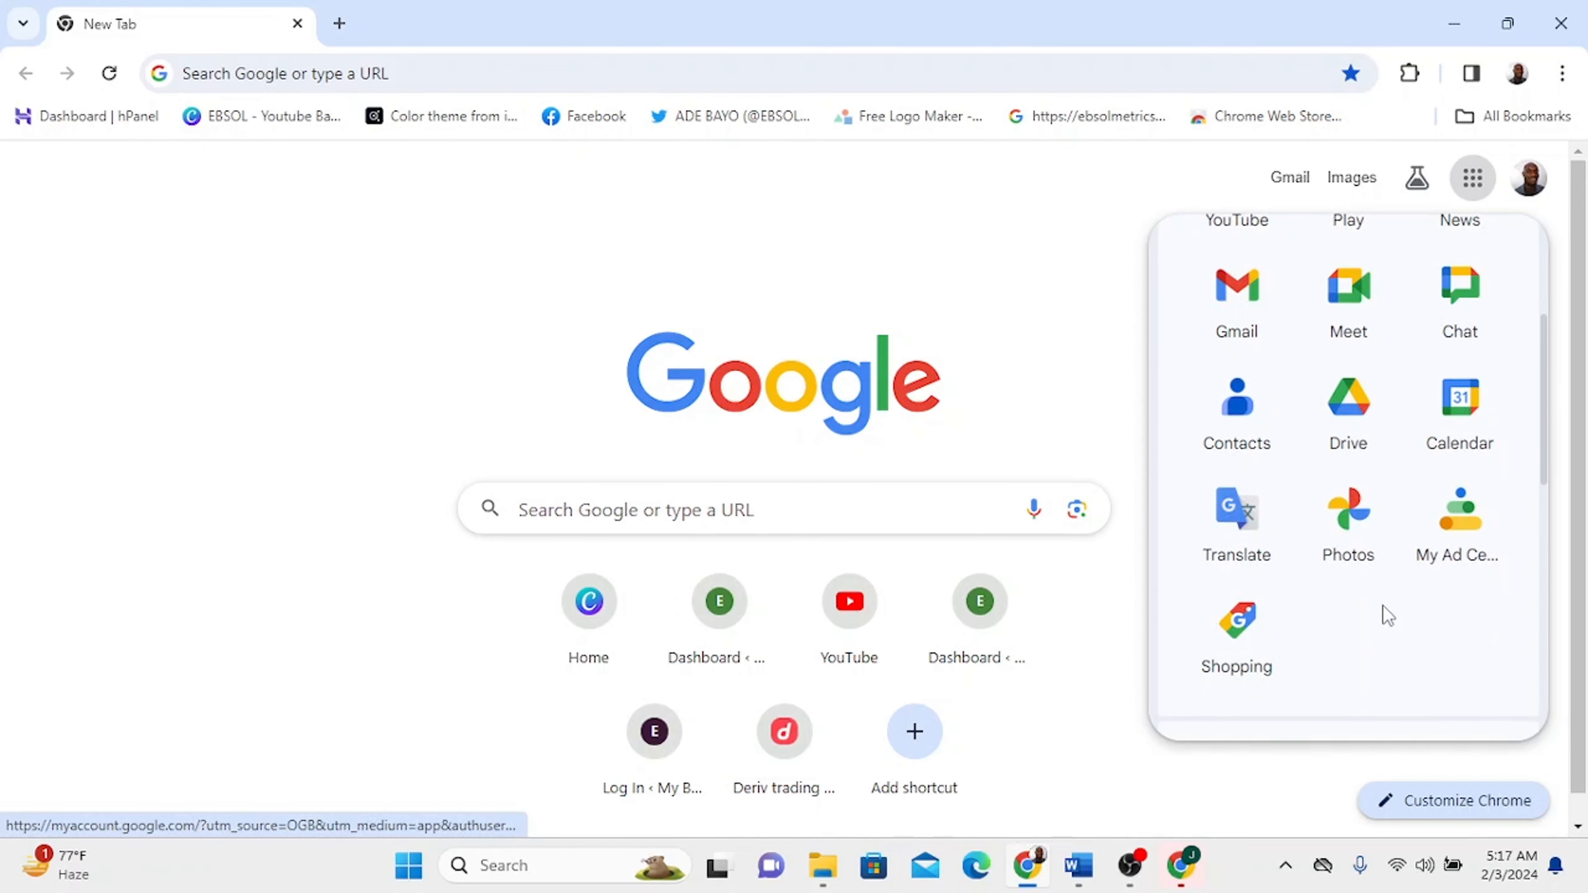
scroll(1347, 344, down, 5)
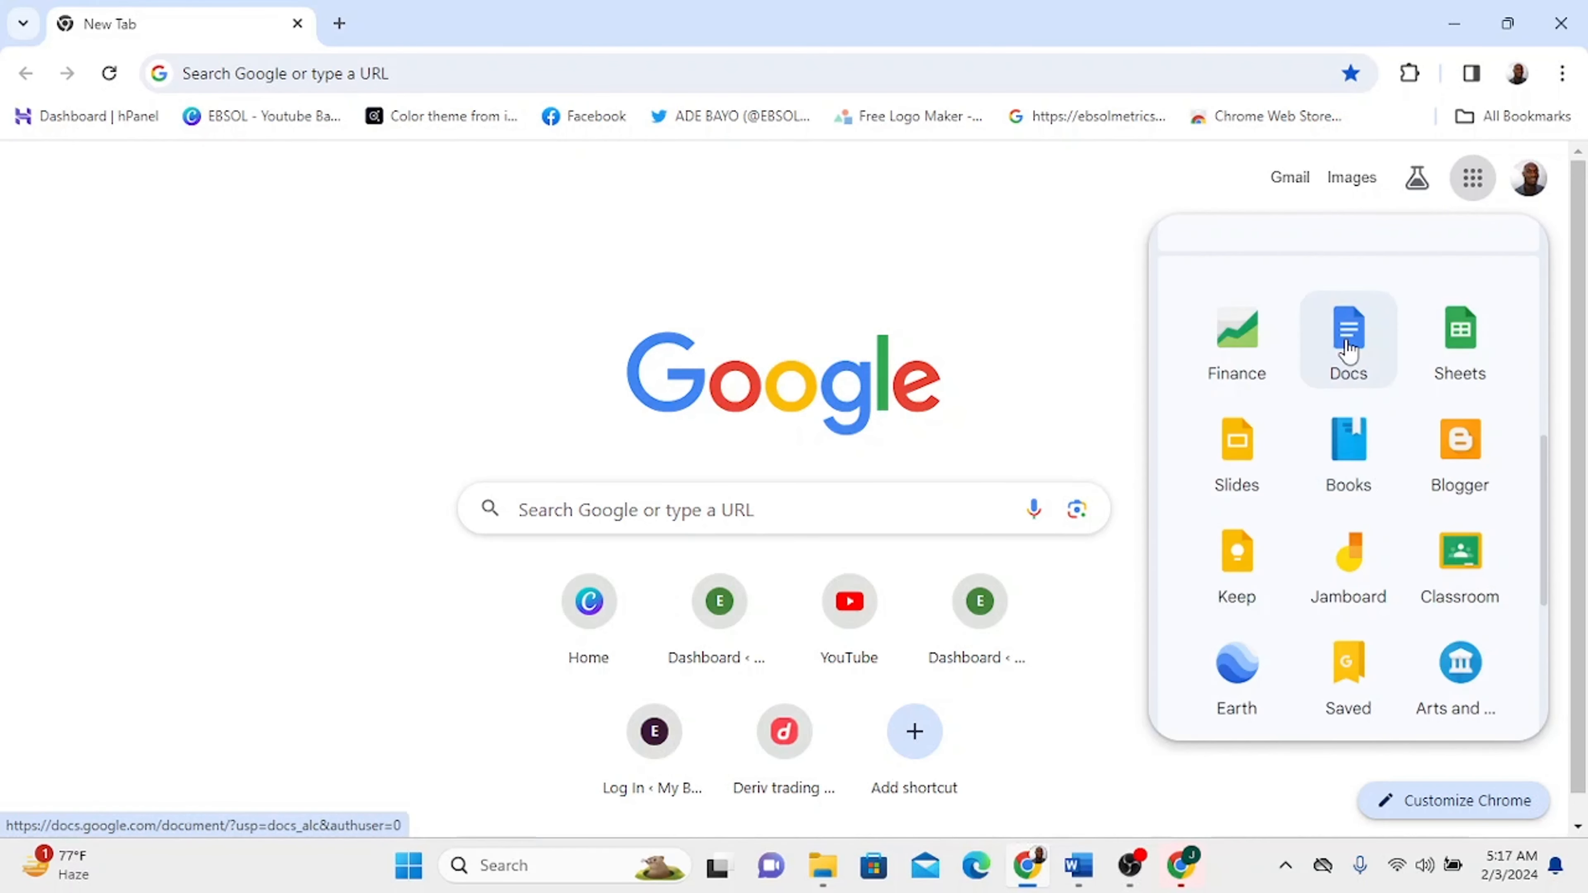
click(1347, 344)
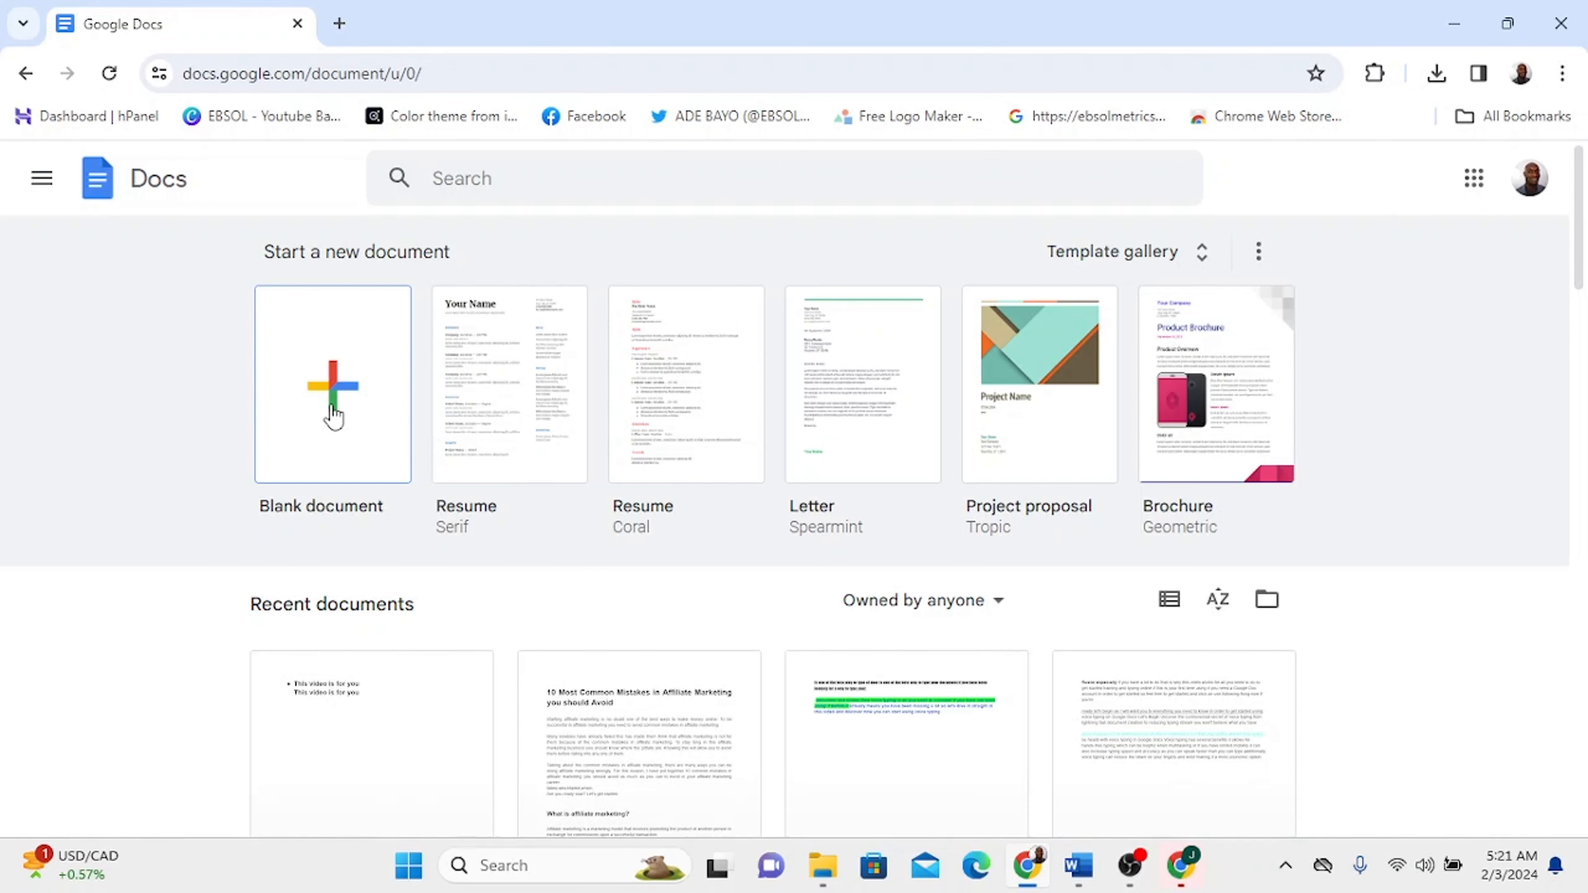
click(333, 415)
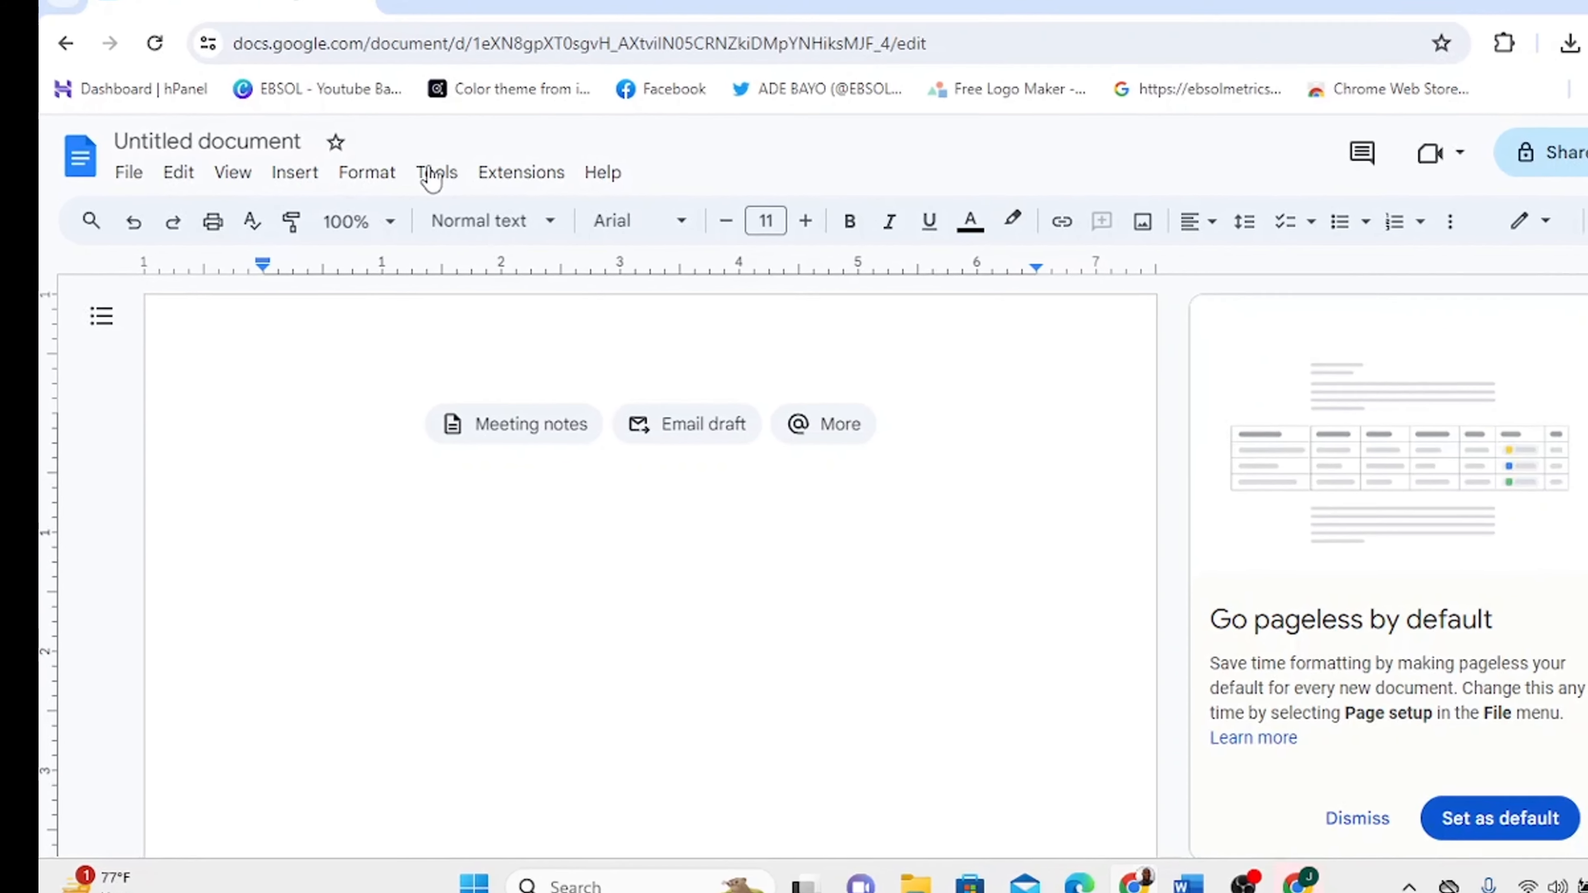
- Turn on Voice typing, dictate the YouTube intro script, and stop the microphone
click(460, 186)
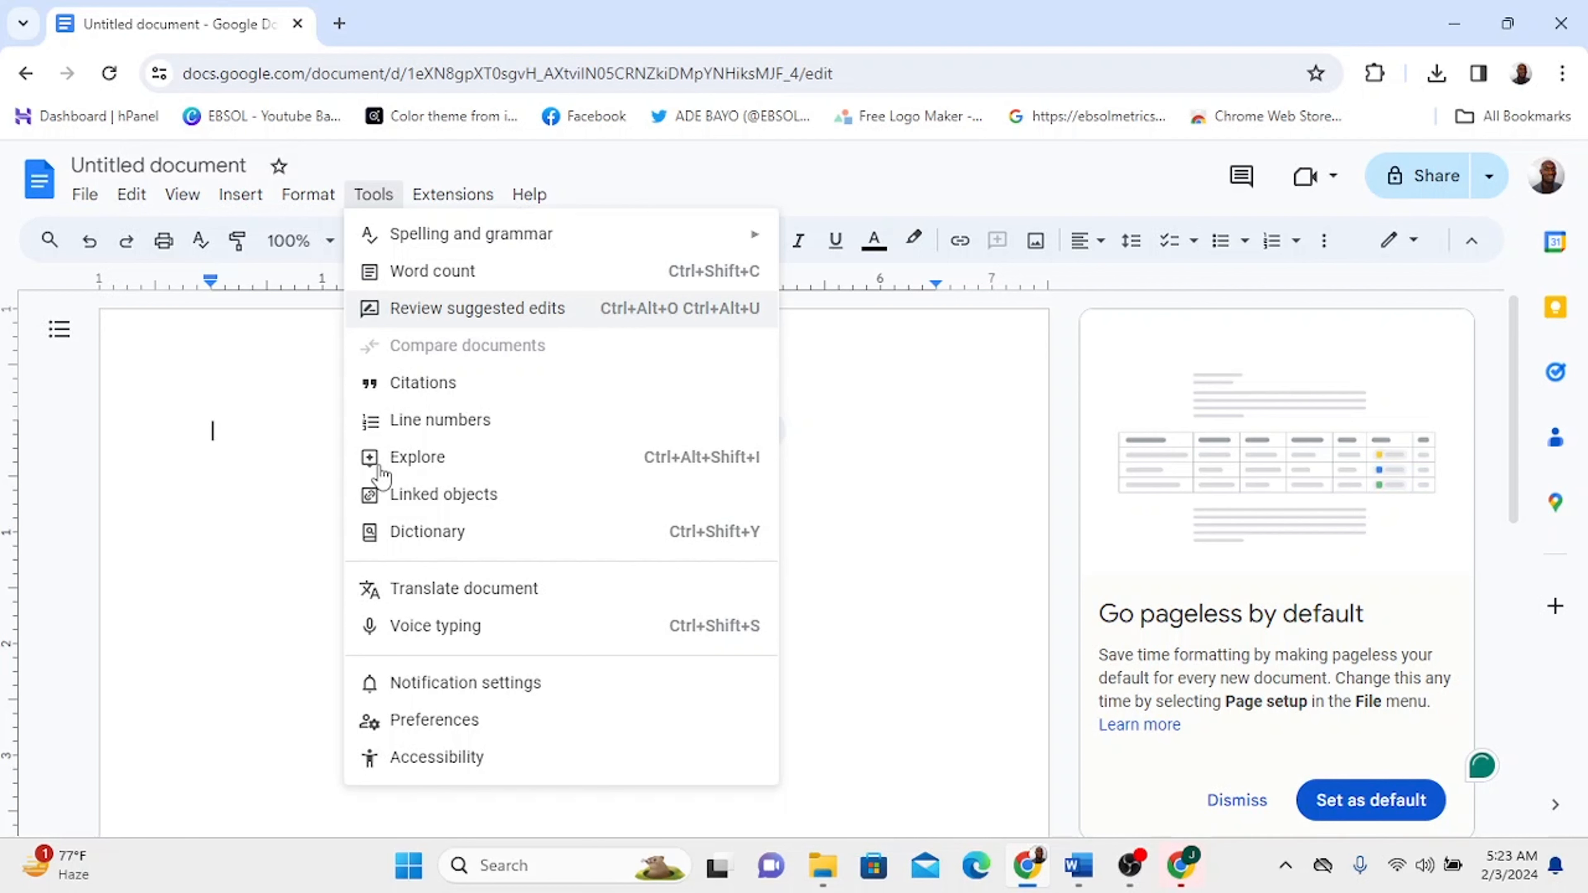
click(436, 625)
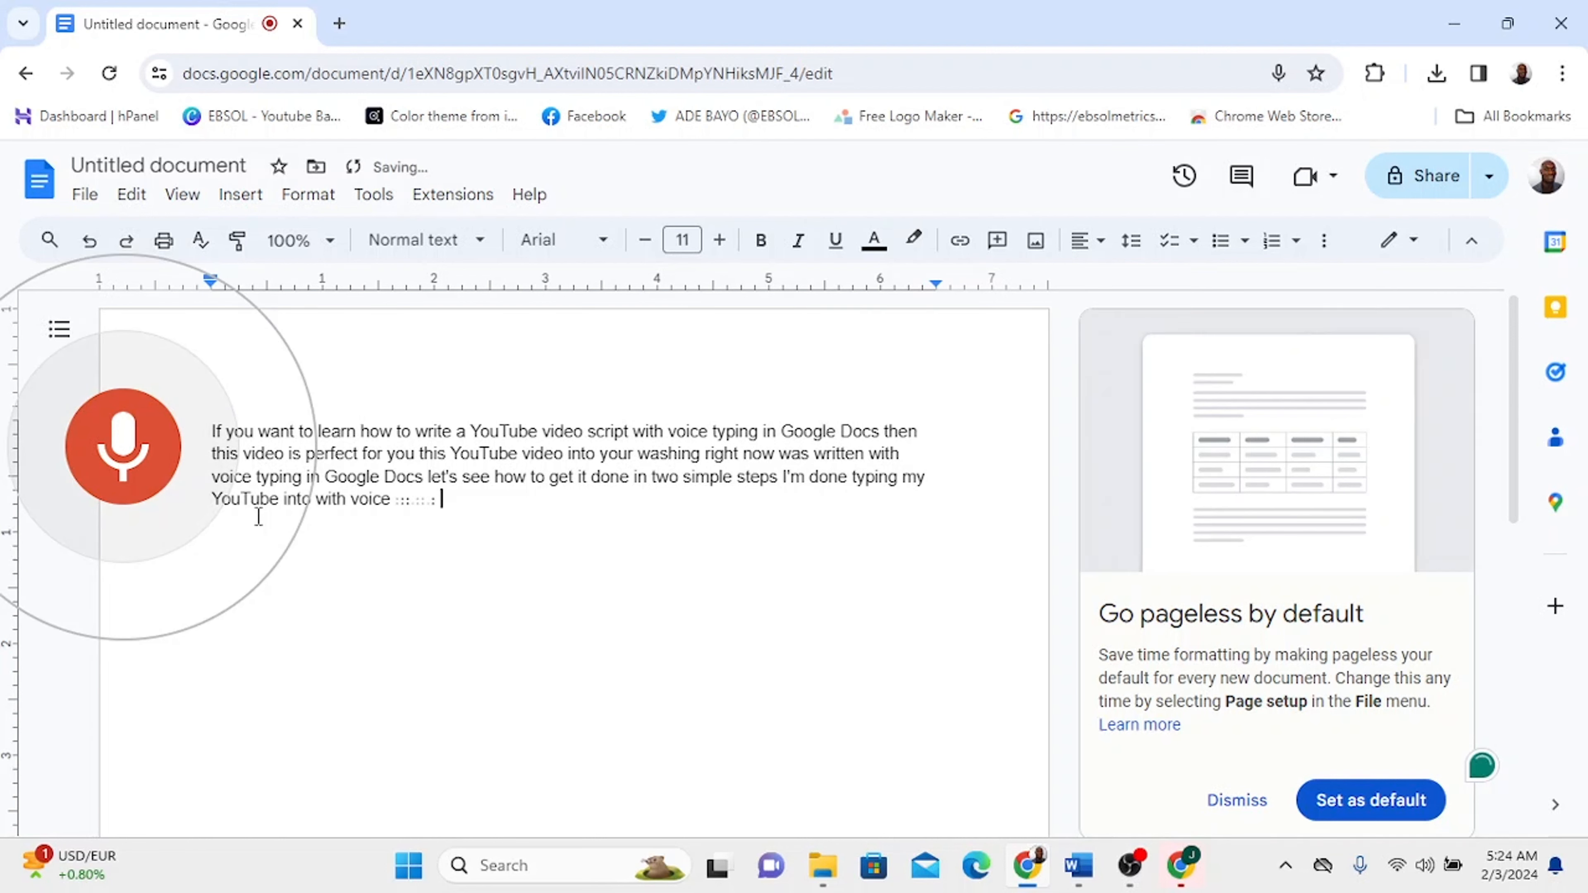
click(125, 457)
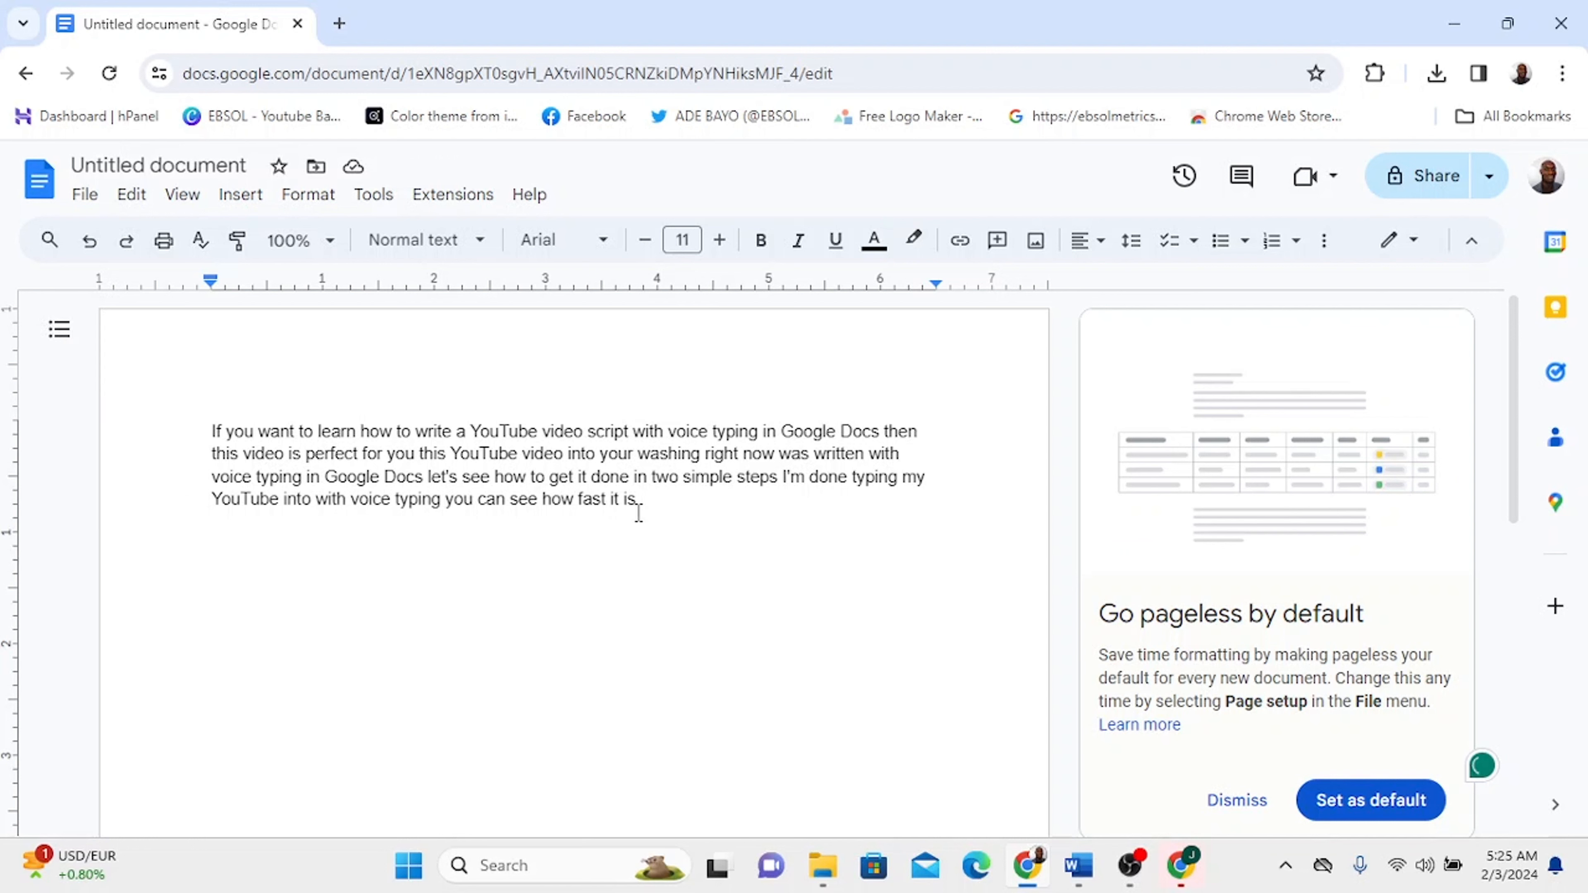
- Select the dictated paragraph and enlarge its font size to 18
drag(211, 430, 636, 499)
click(683, 239)
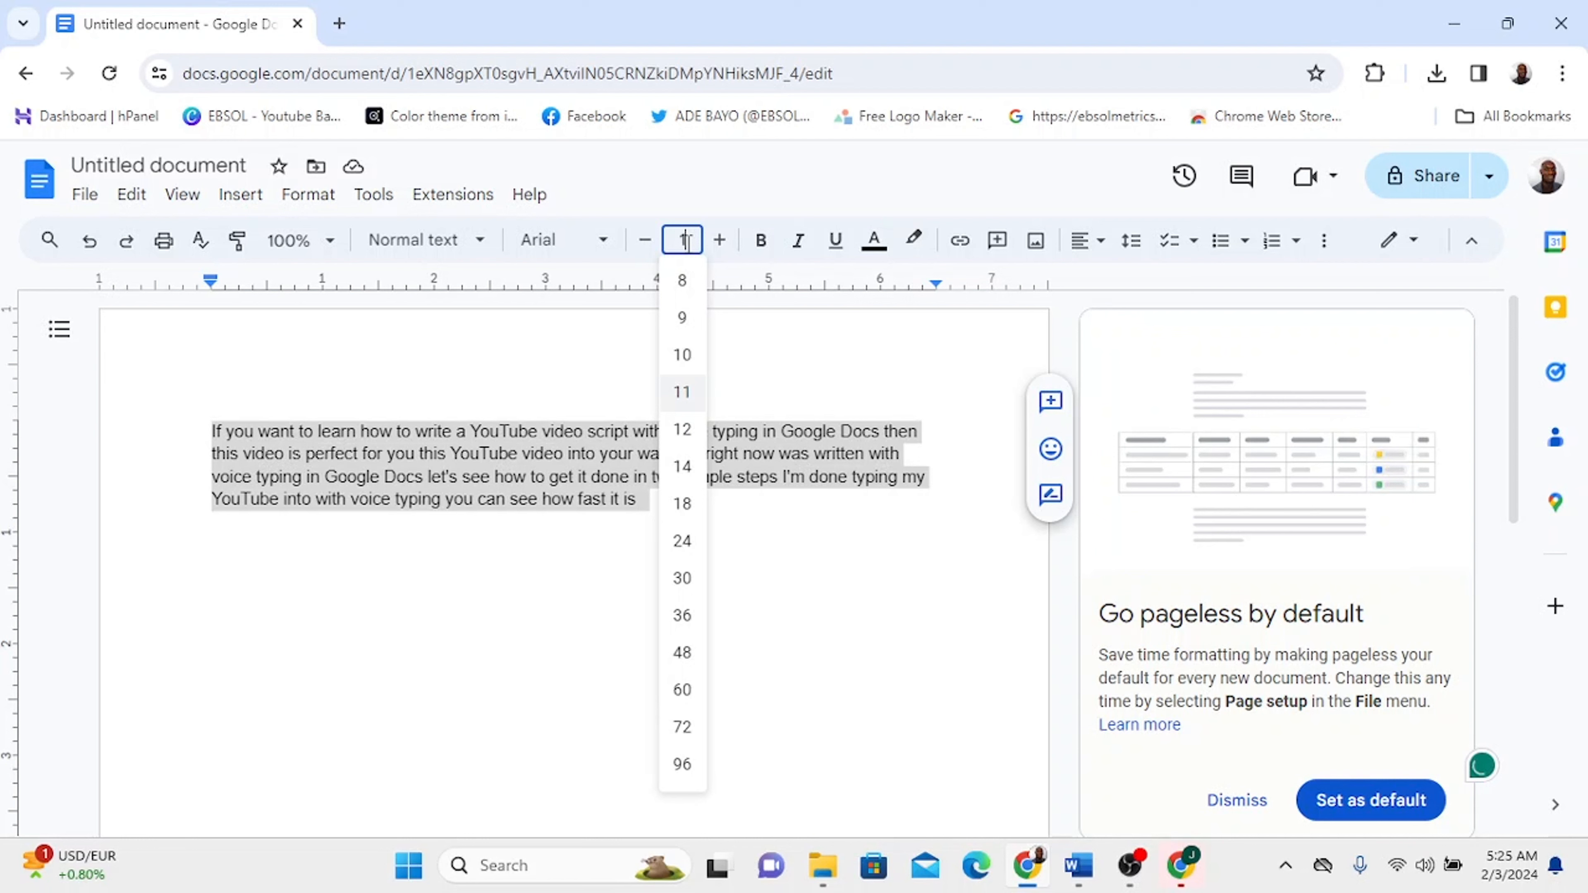
text(14)
key(Return)
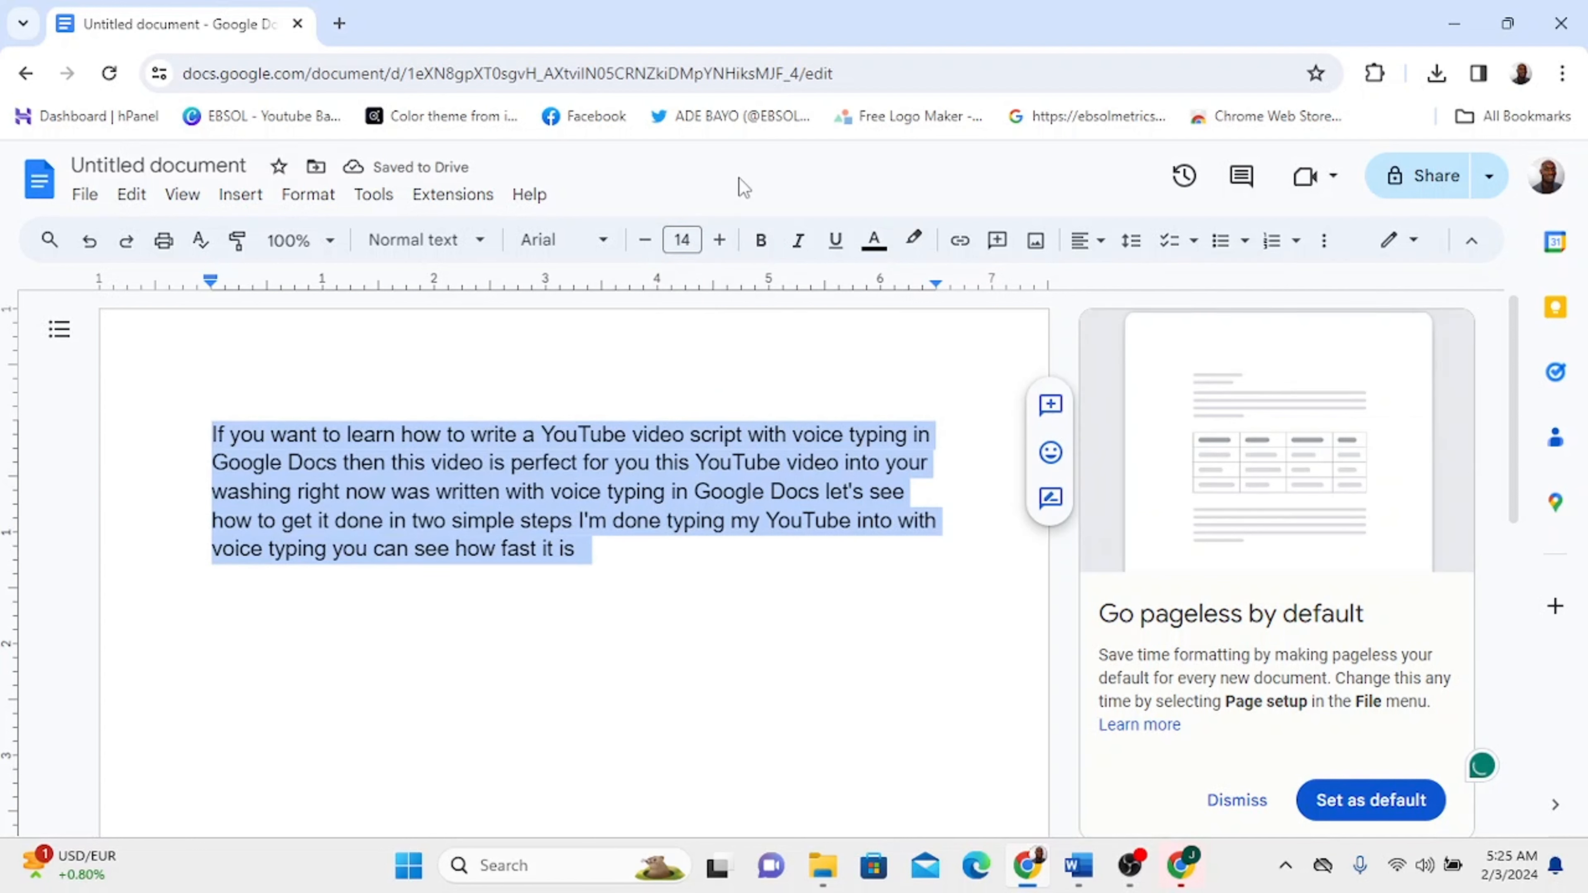
double_click(720, 244)
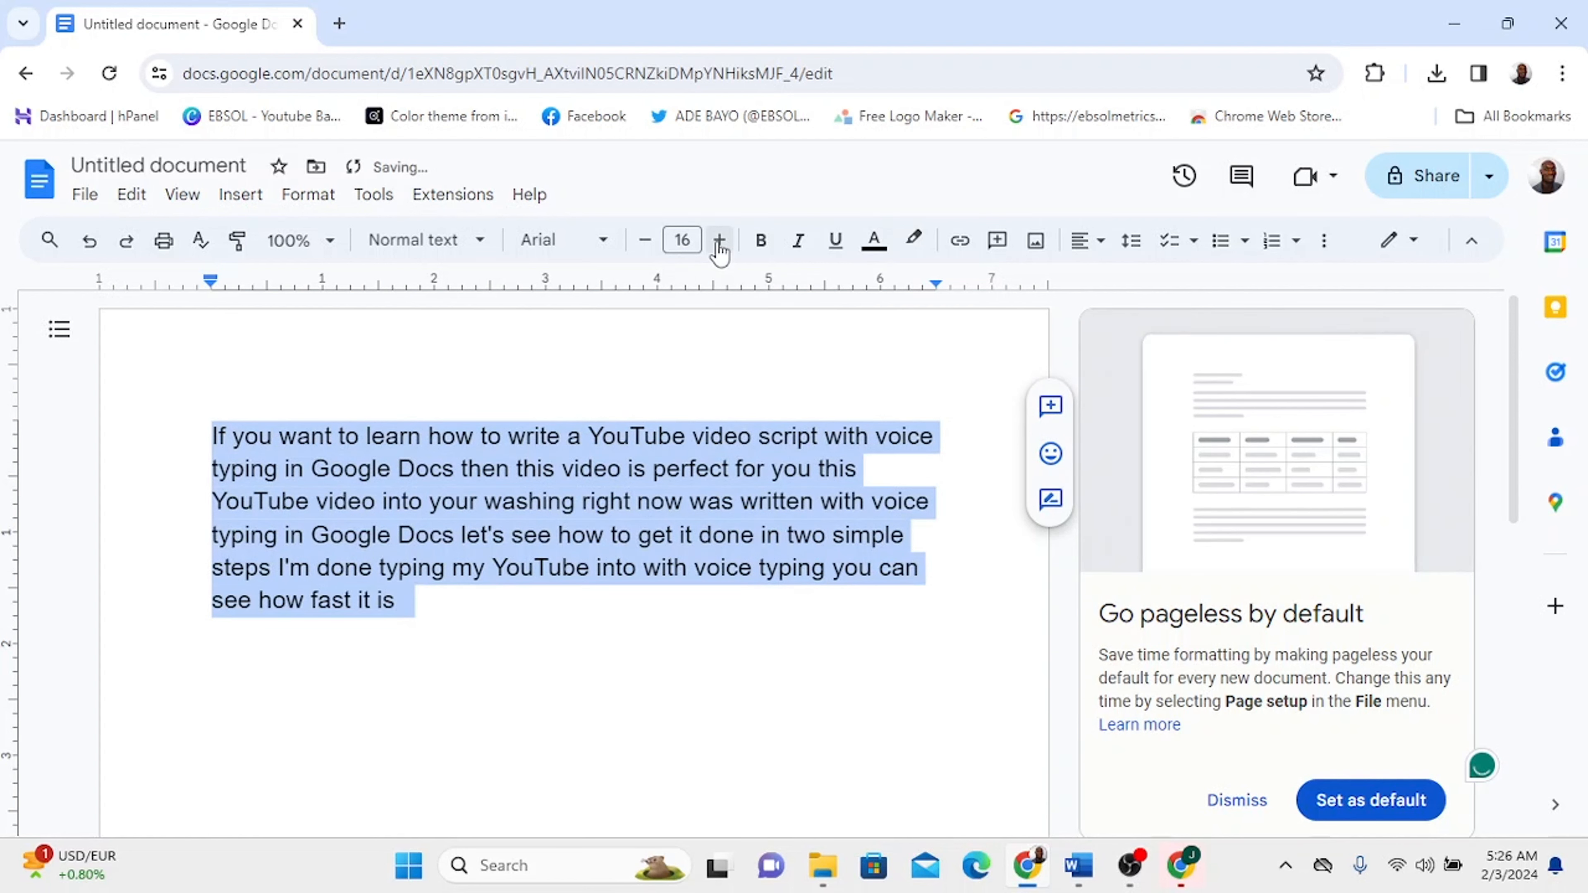
click(720, 244)
click(720, 244)
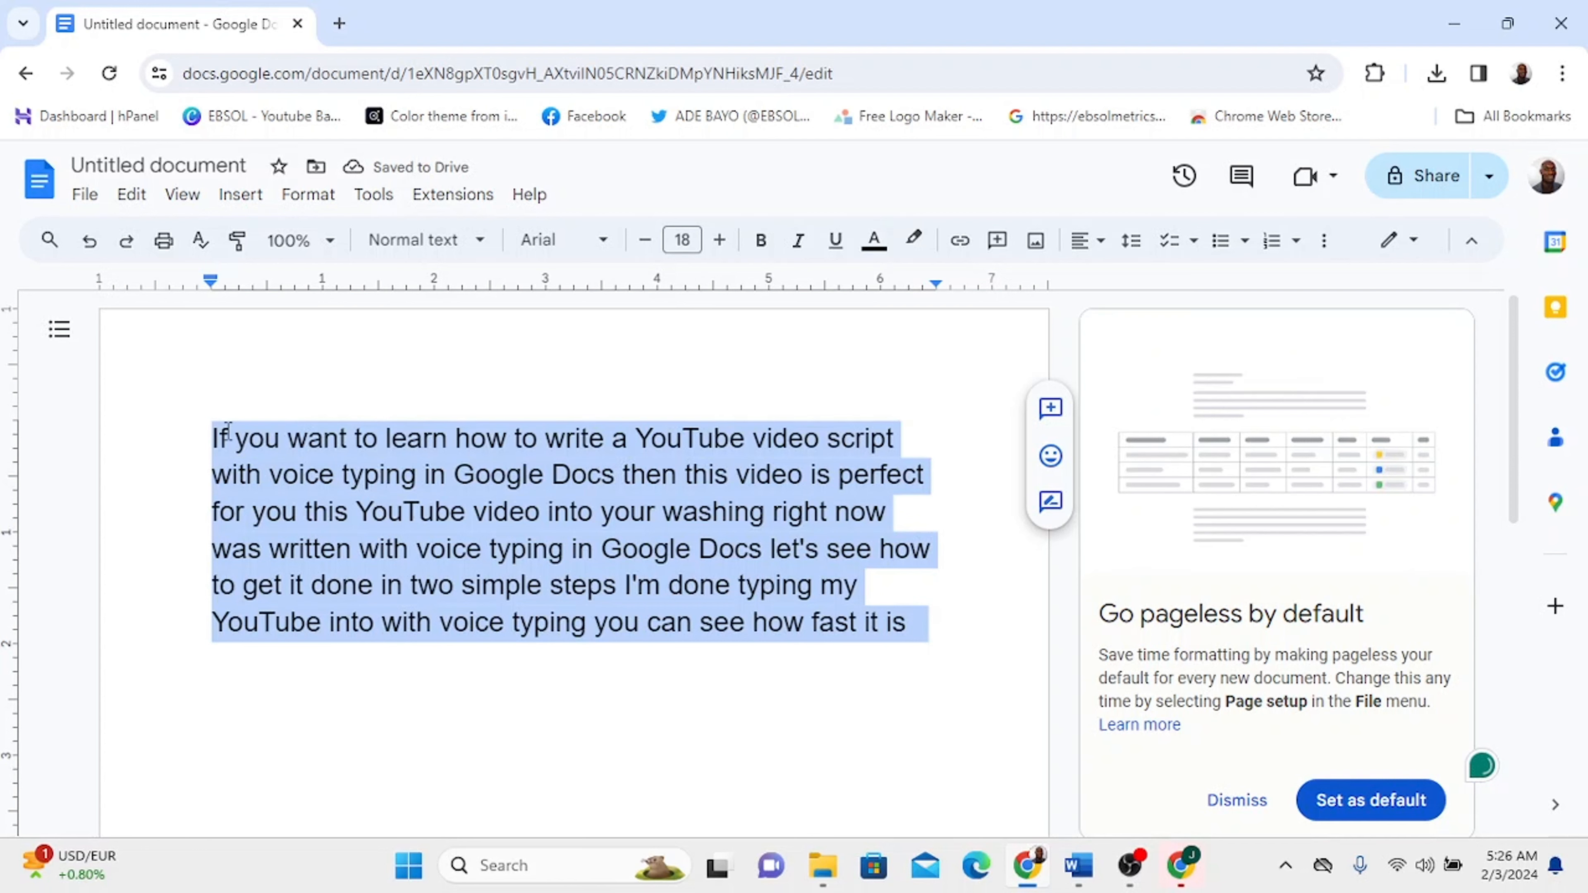
click(875, 241)
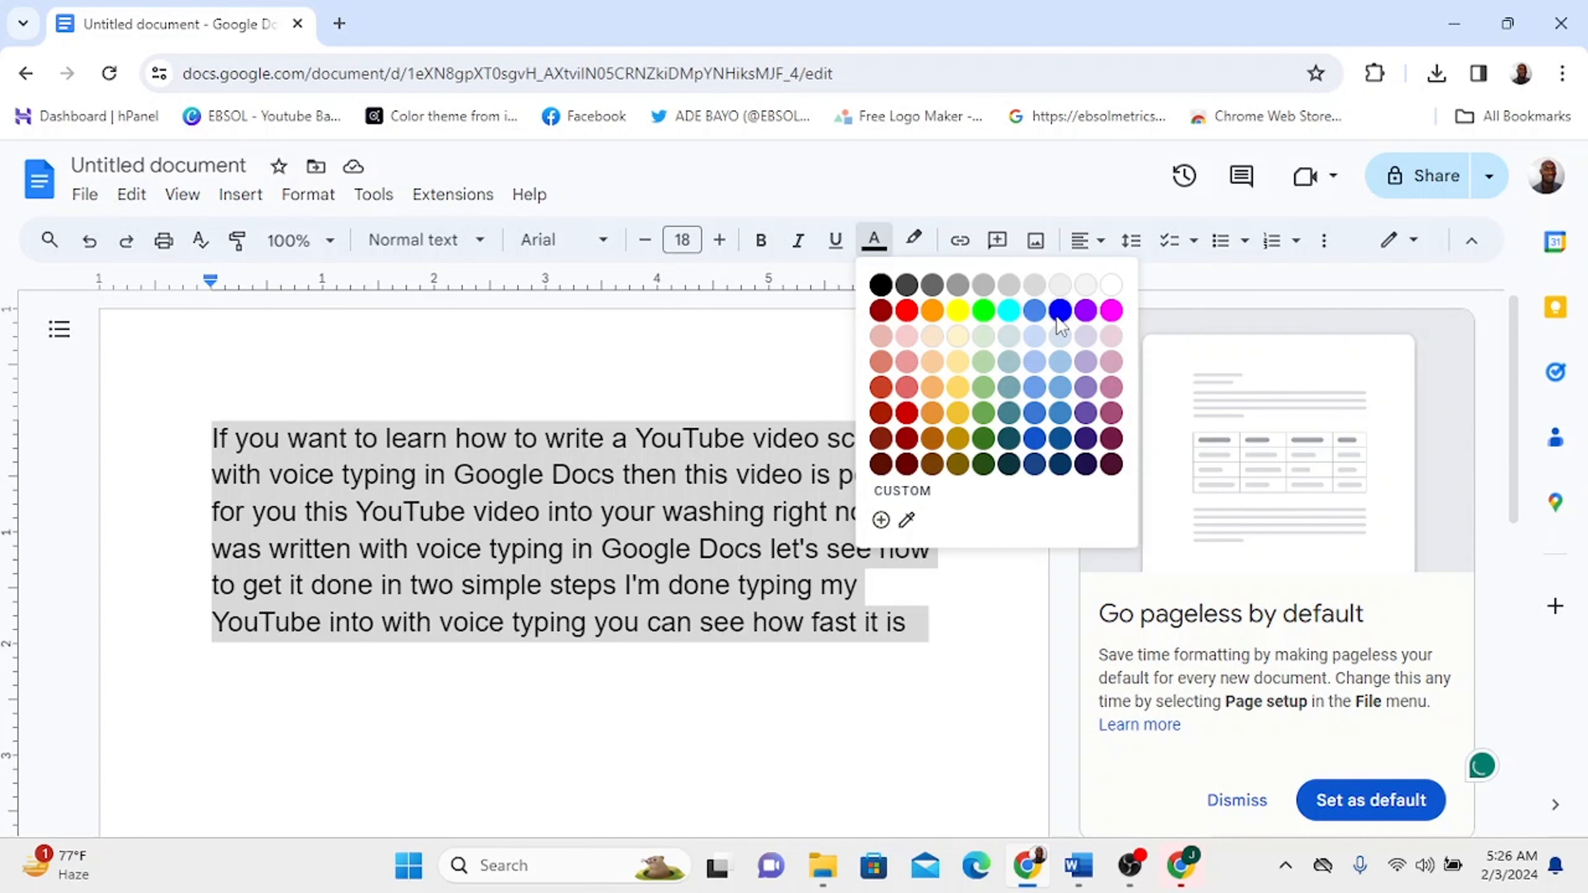
click(1059, 314)
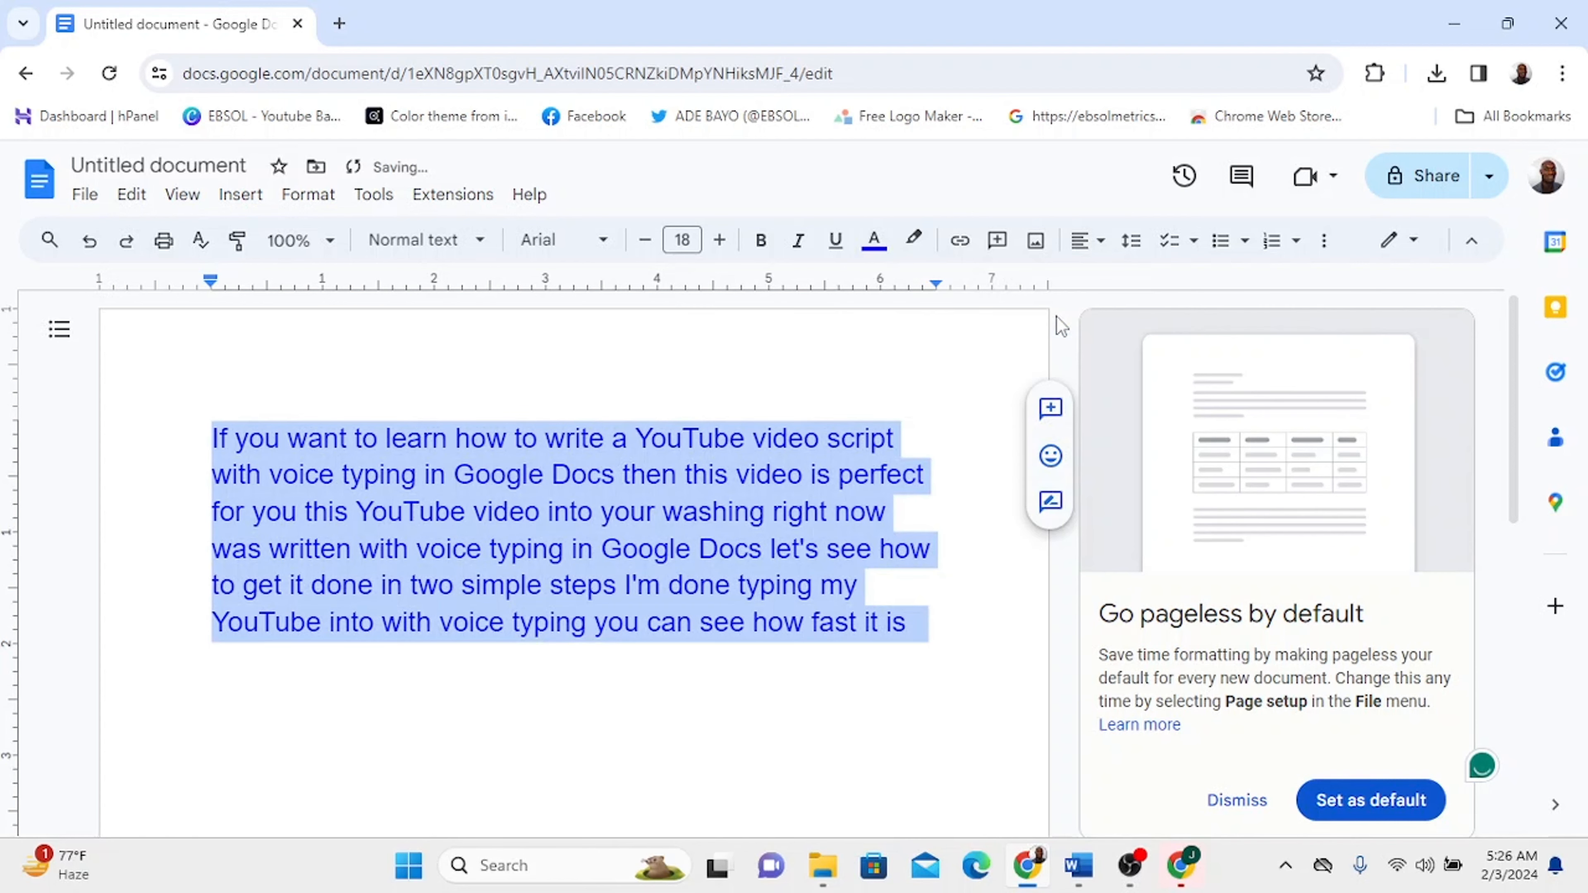
key(ctrl+z)
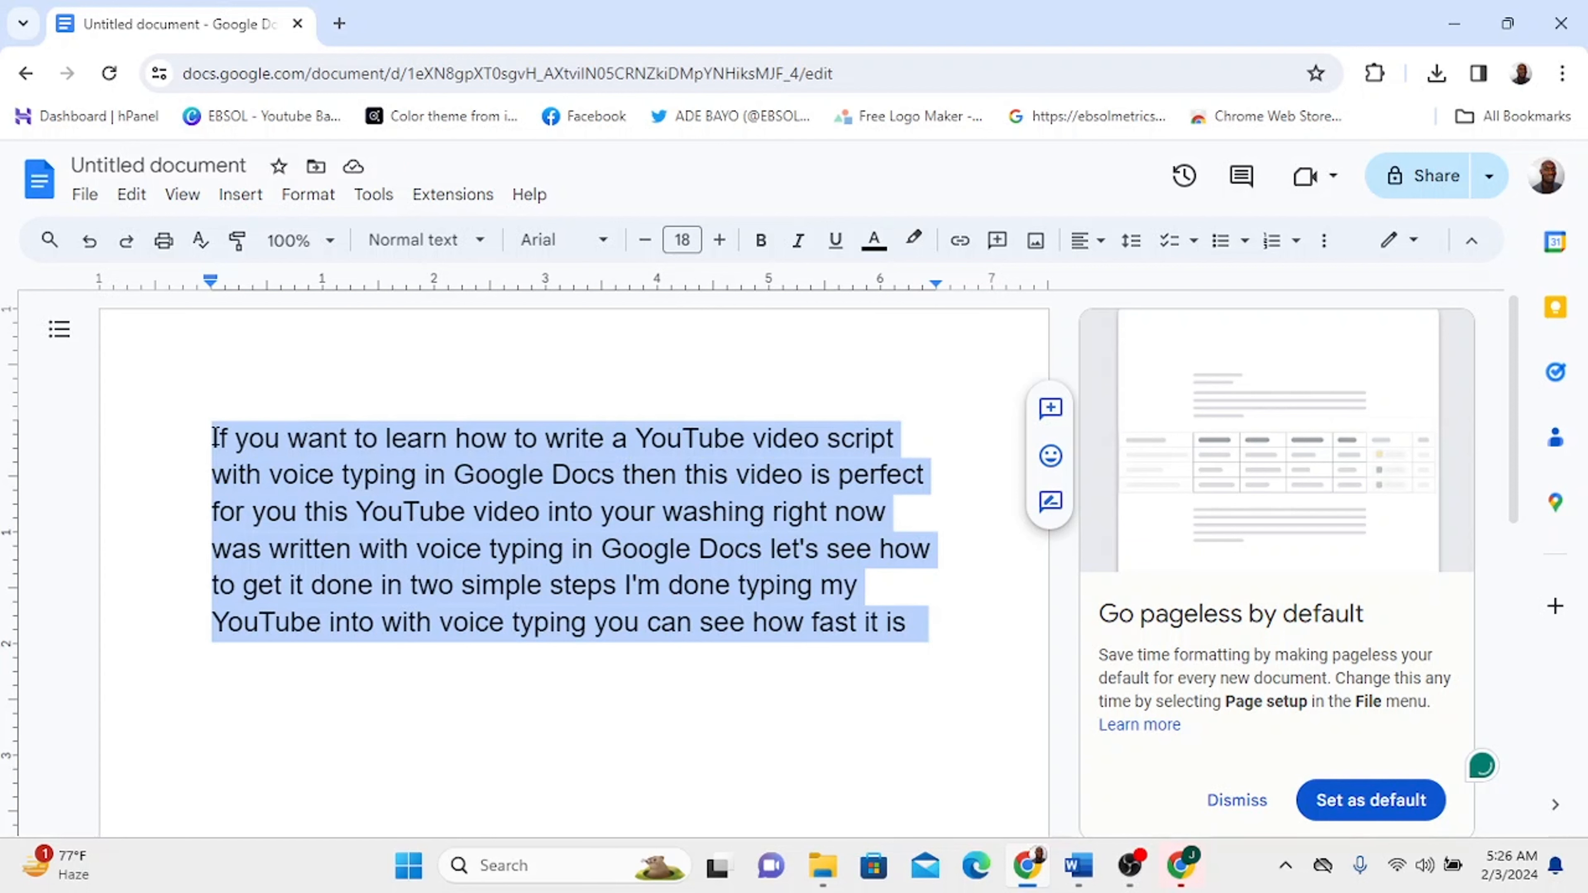
- Justify the paragraph and add a period after 'for you'
click(1096, 254)
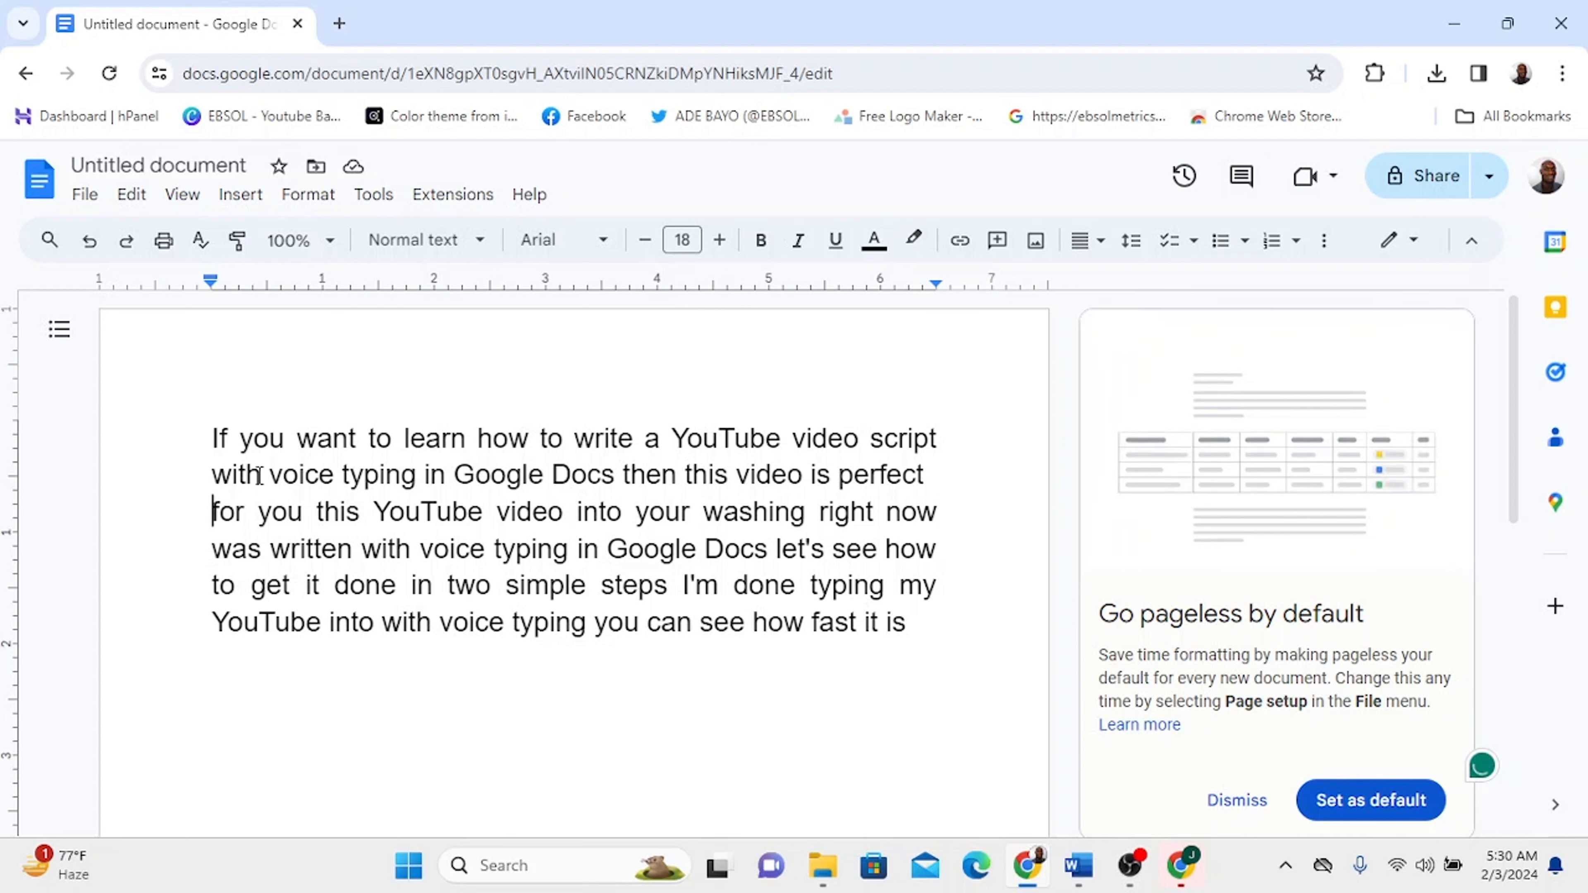
click(308, 514)
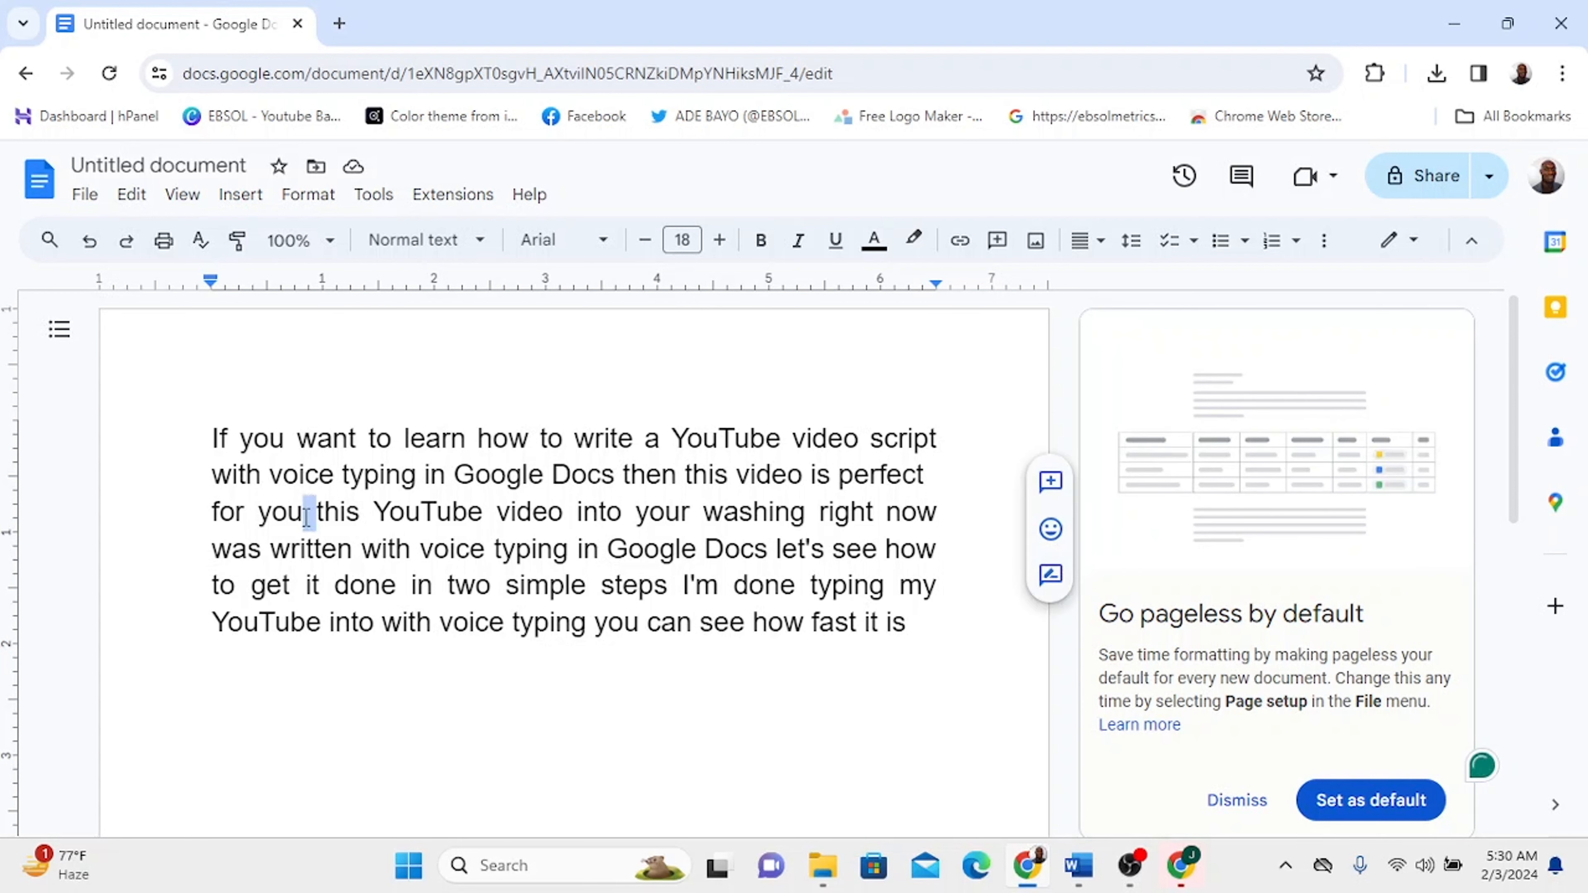
text(.)
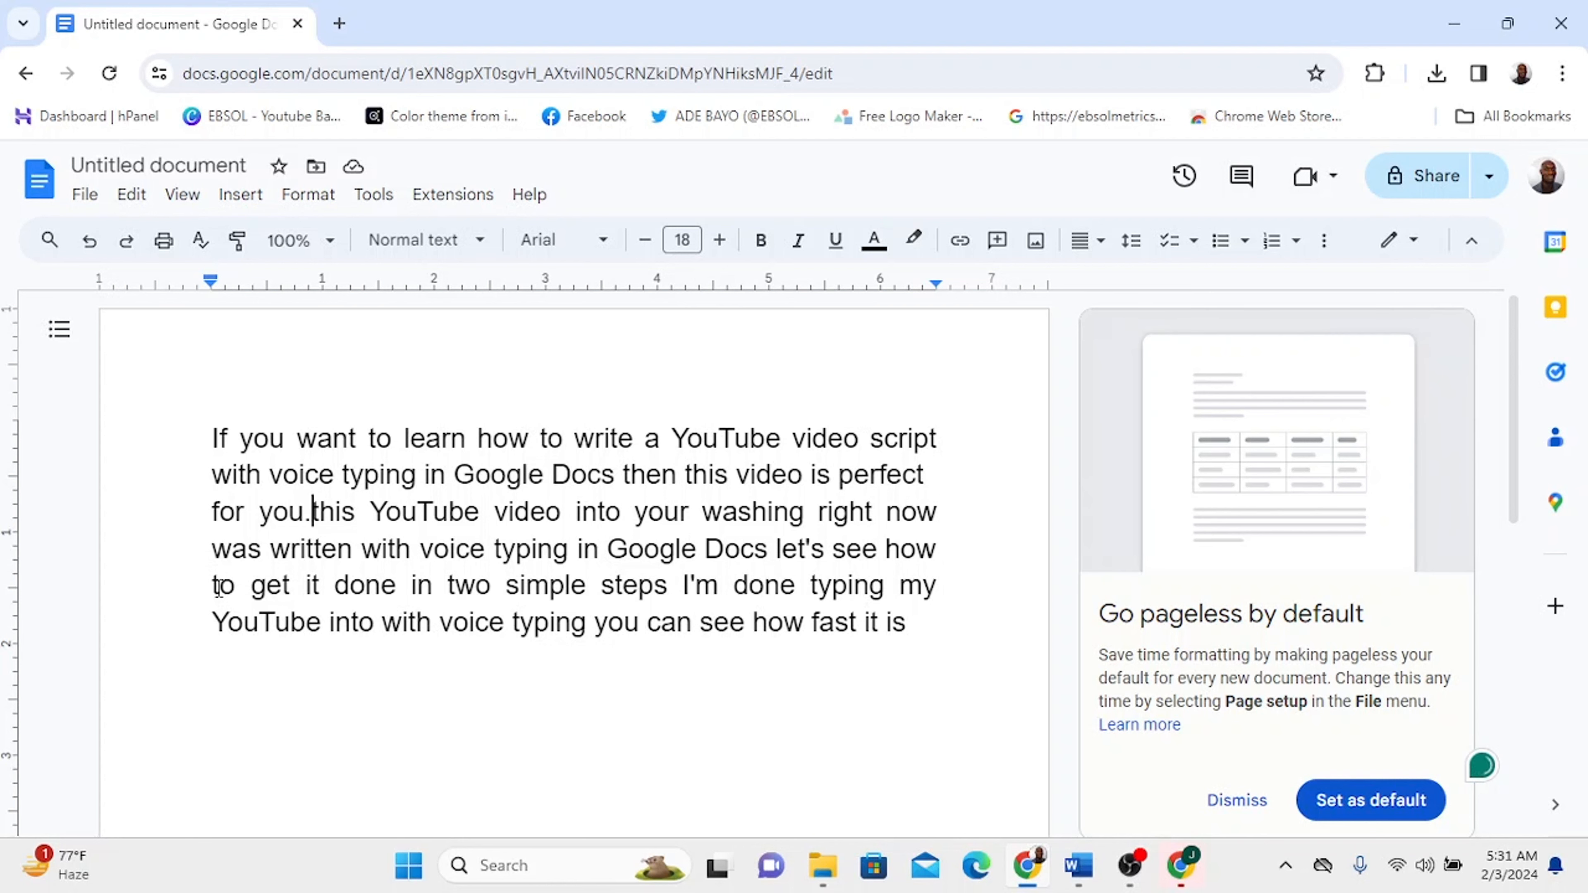
- Start a new paragraph after 'for you.' and capitalize its first word to 'This'
key(Return)
key(Return)
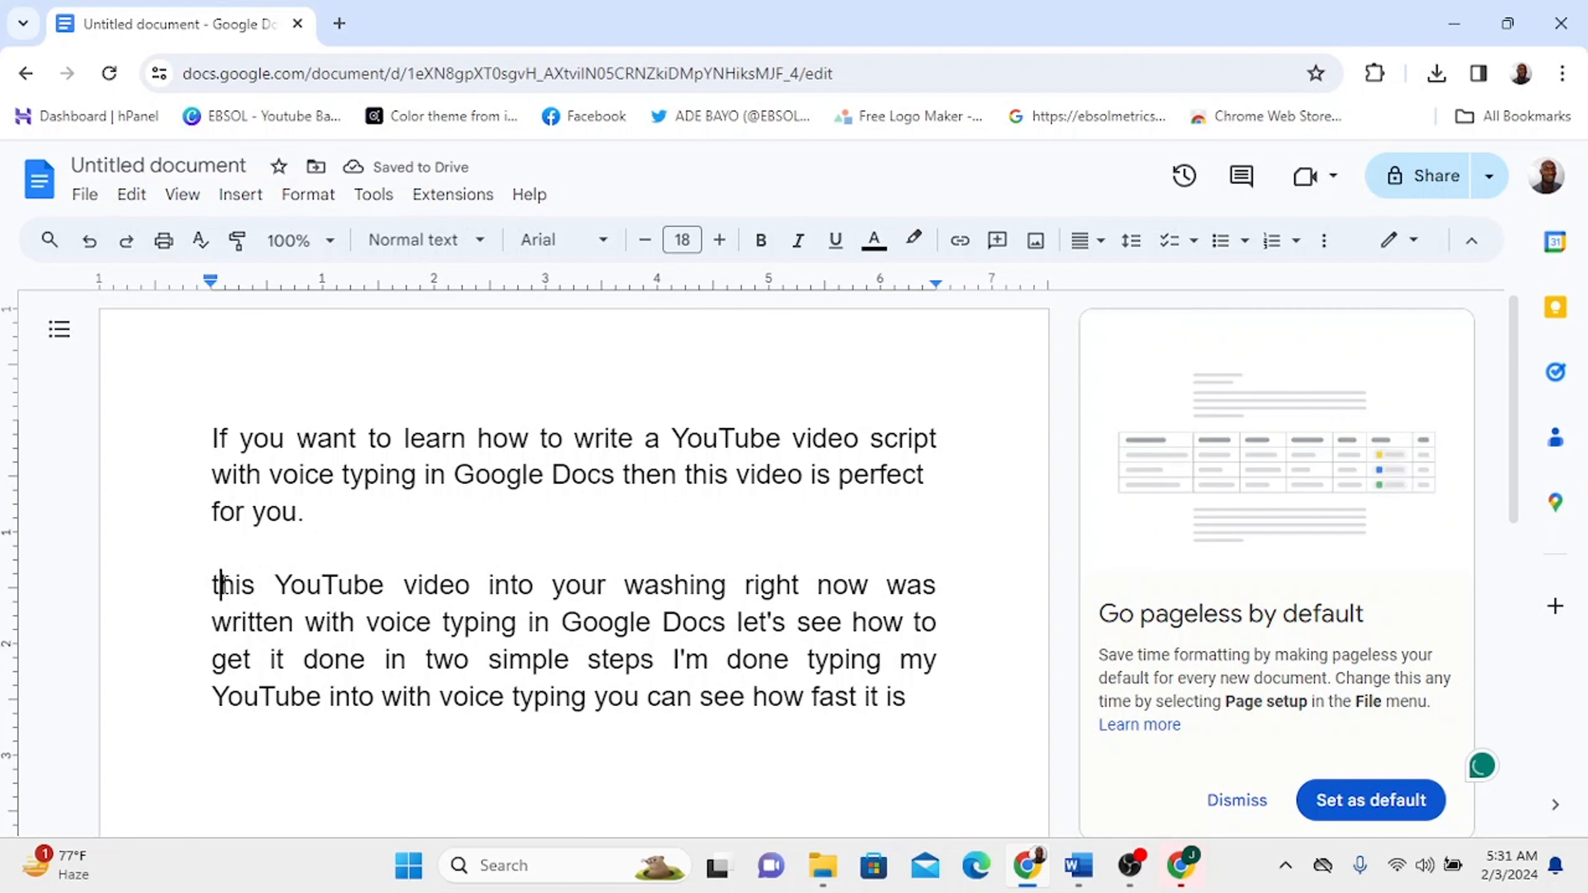
key(BackSpace)
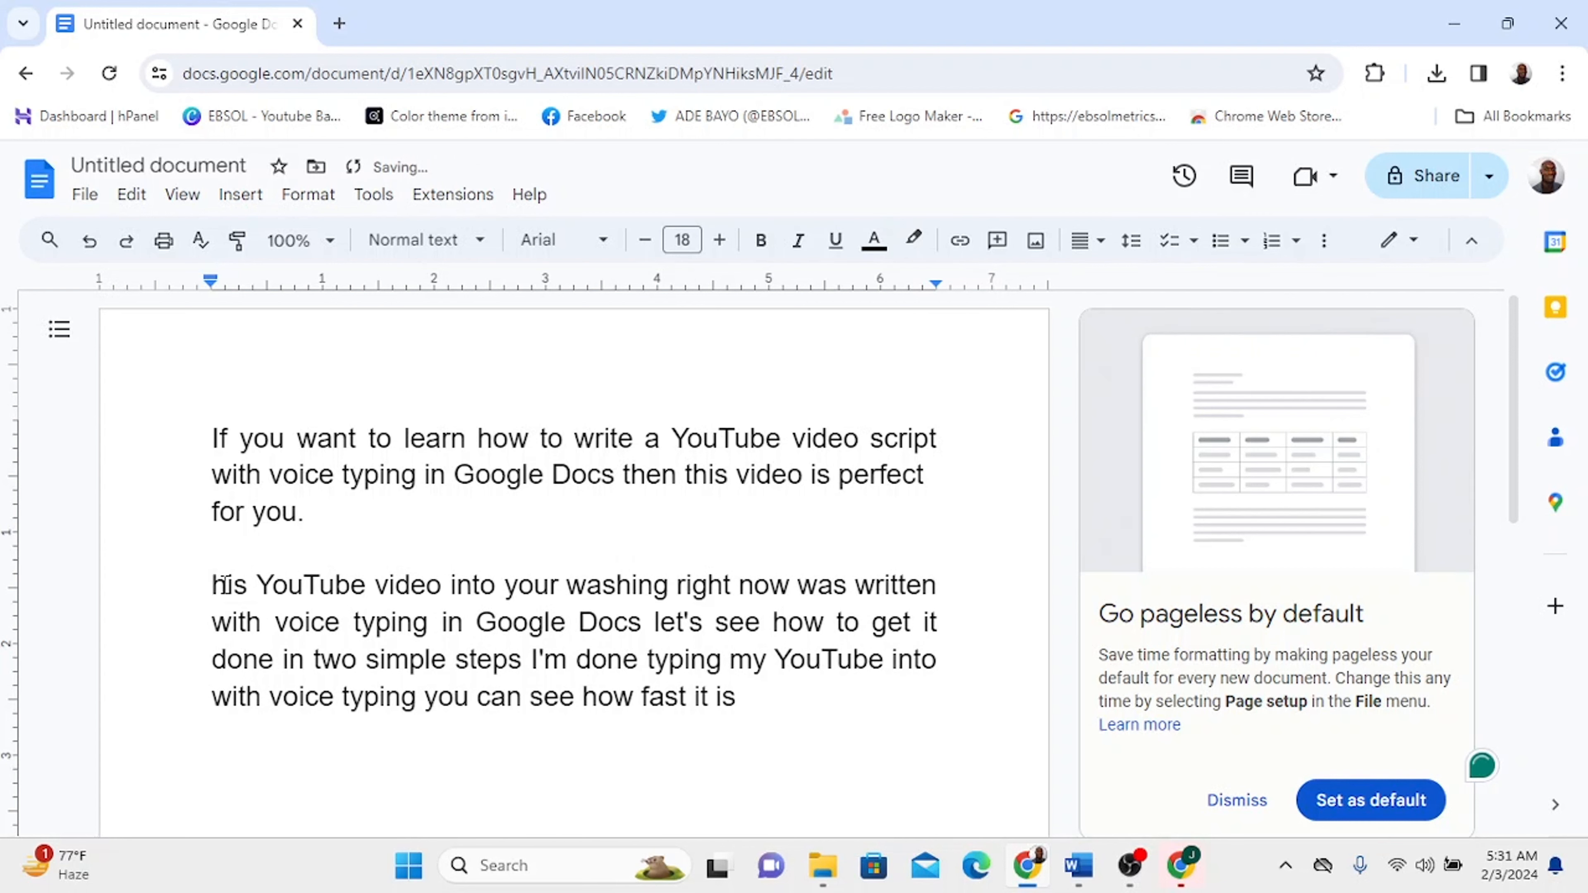
text(T)
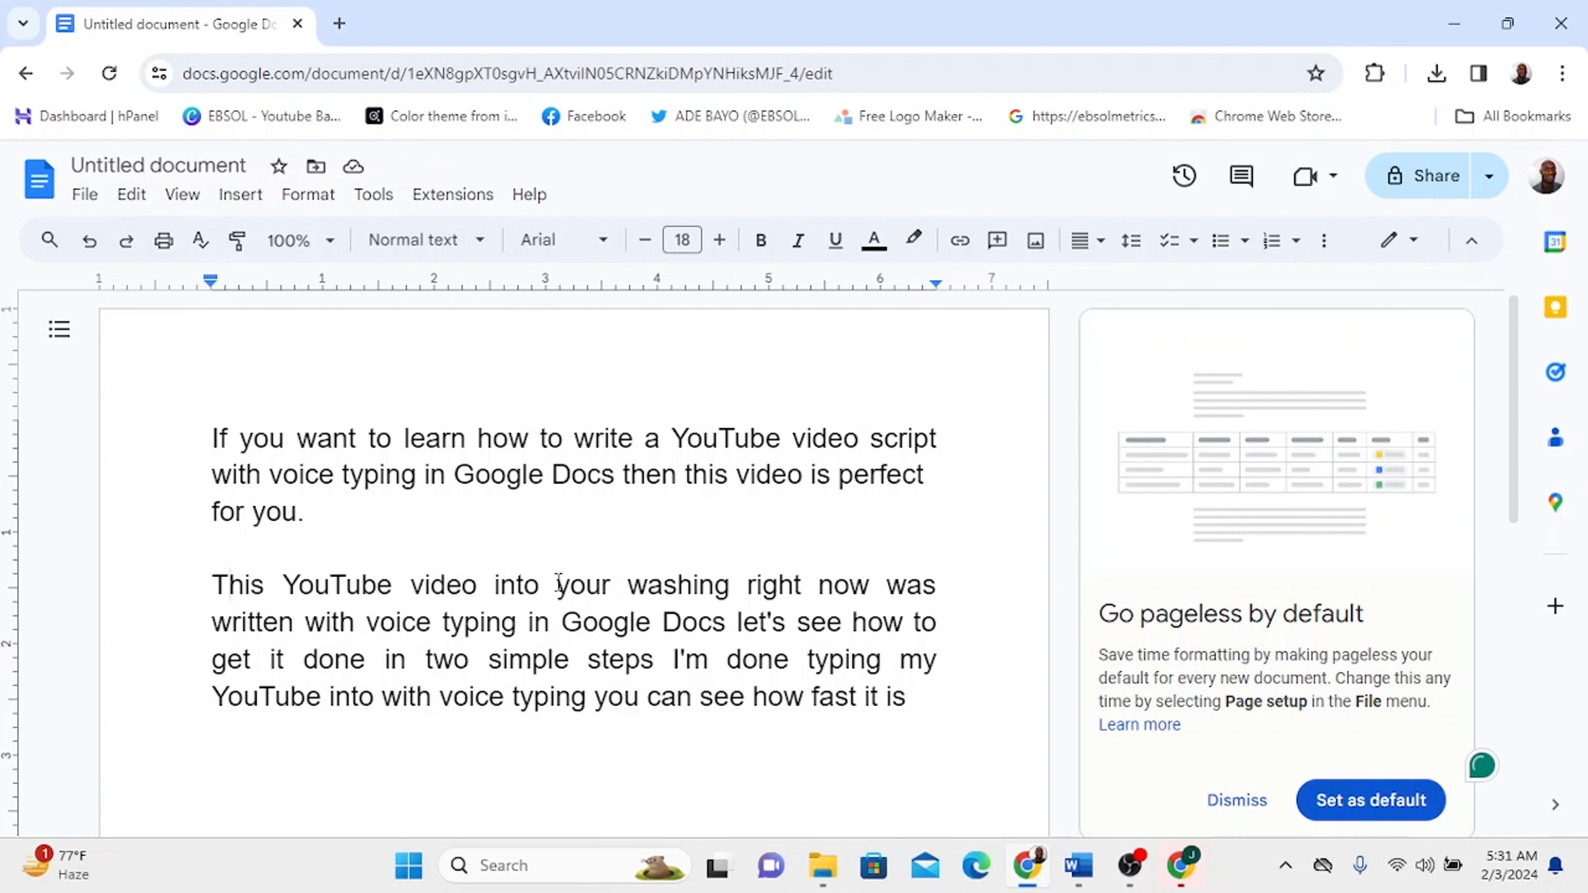
- Correct 'into your' to 'intro you are' in the second paragraph
click(603, 585)
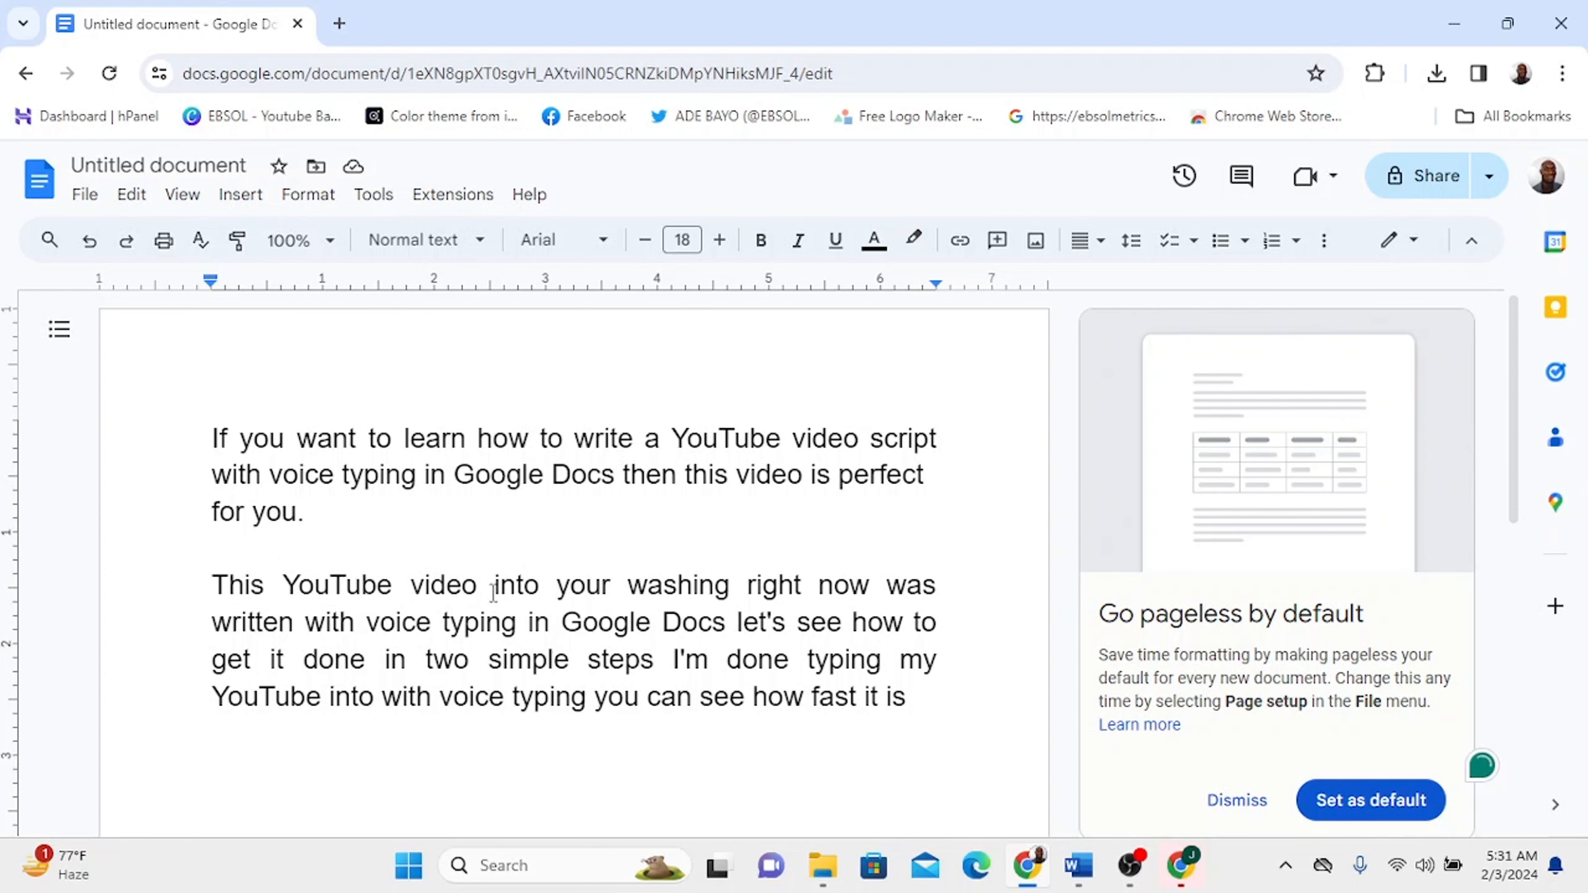
click(525, 589)
double_click(526, 590)
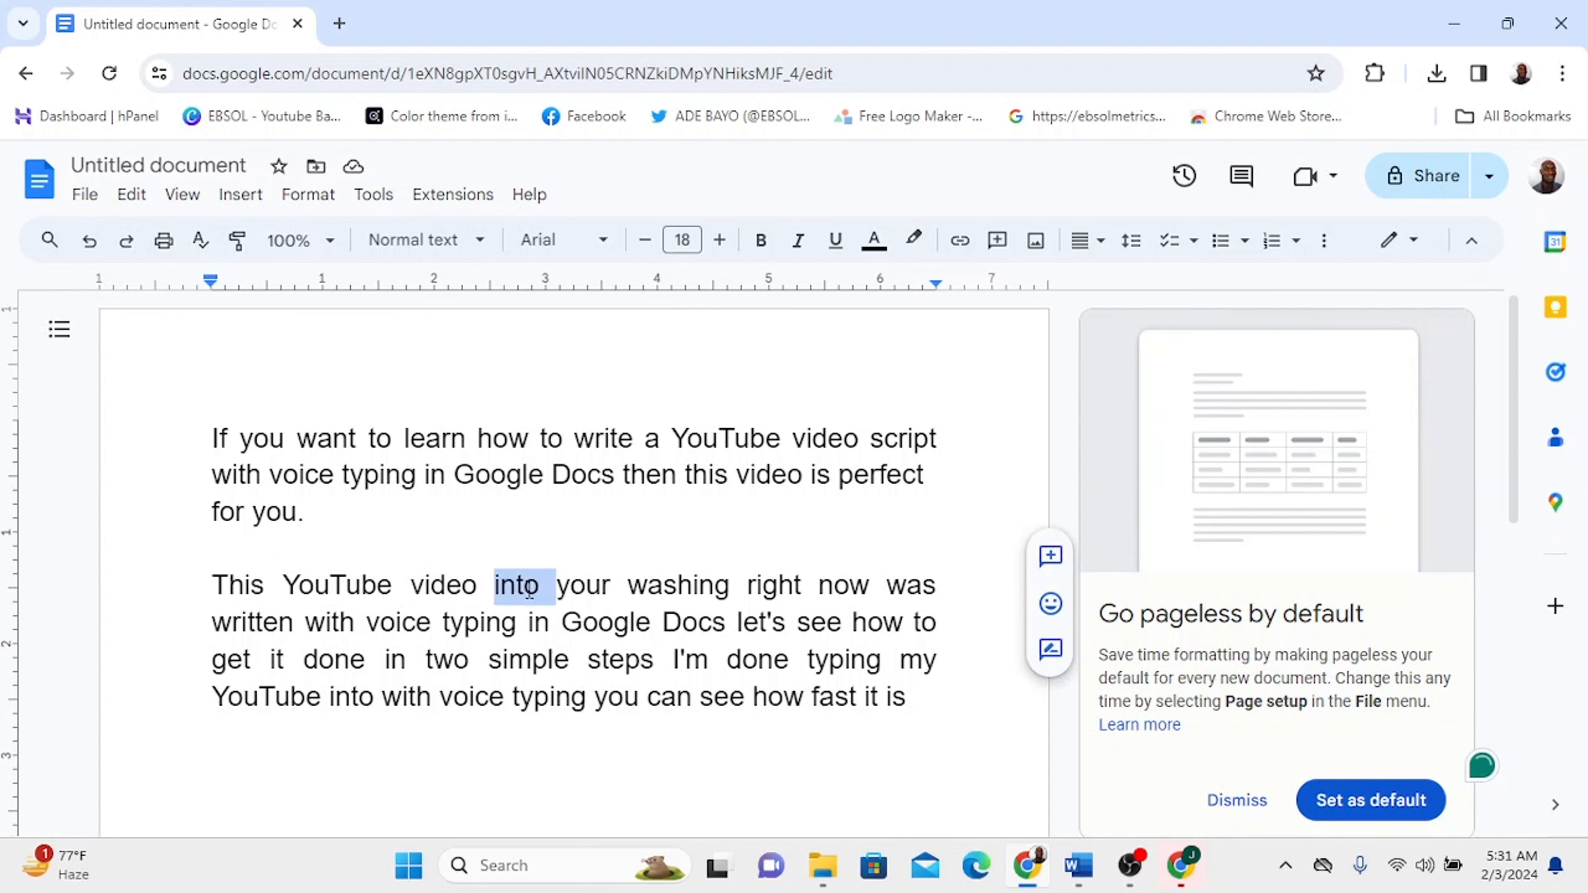
click(525, 589)
text(r)
click(621, 586)
key(BackSpace)
text(are)
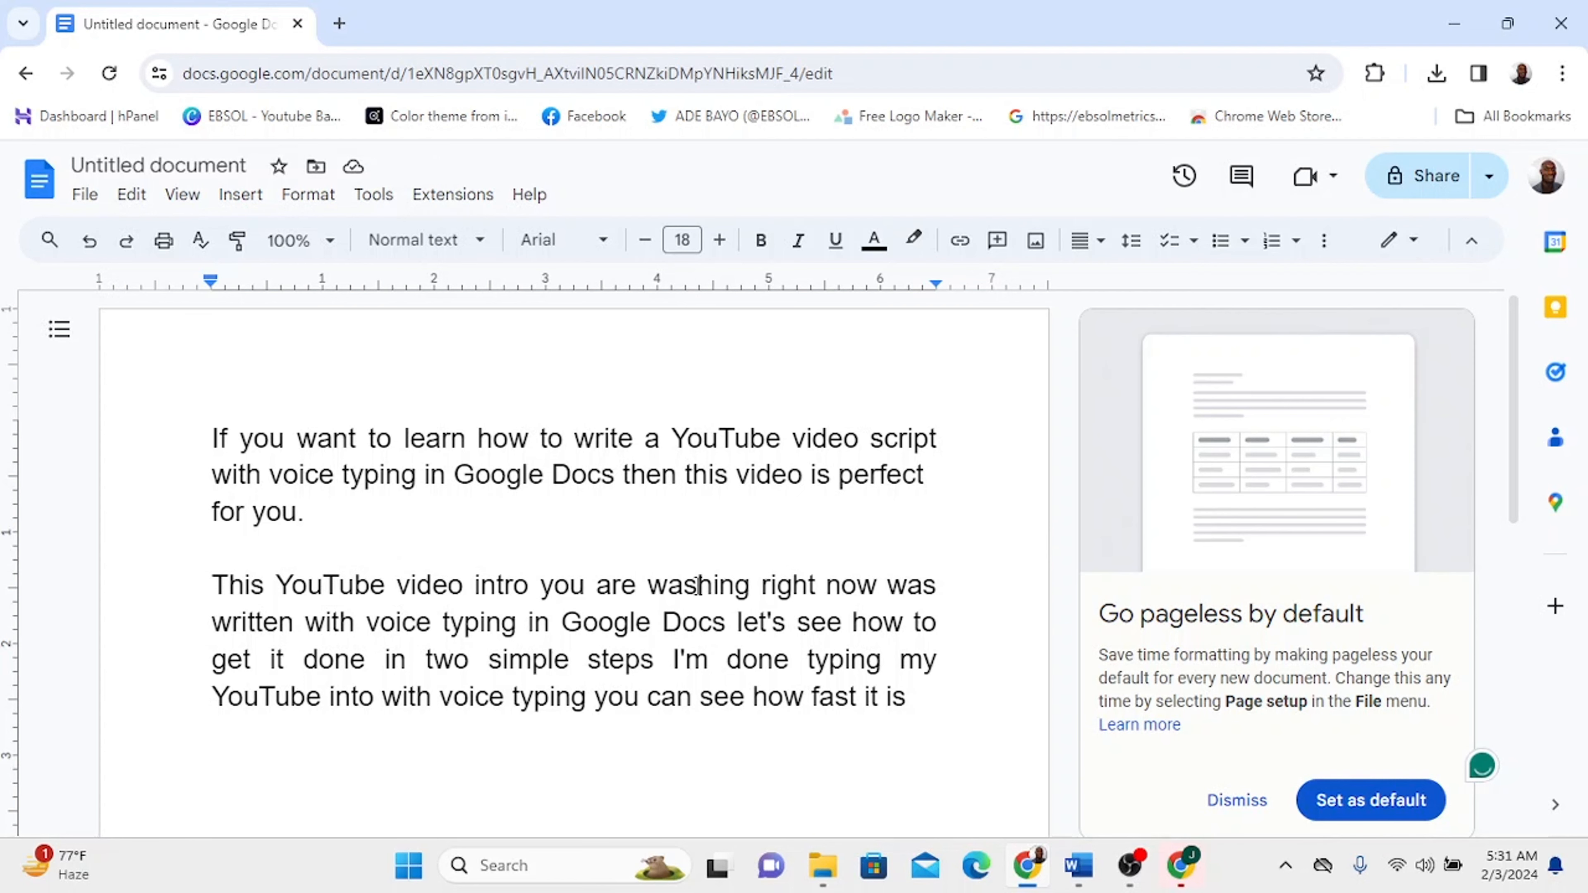
- Correct 'washing' to 'watching' in the second paragraph
click(698, 586)
key(BackSpace)
text(tc)
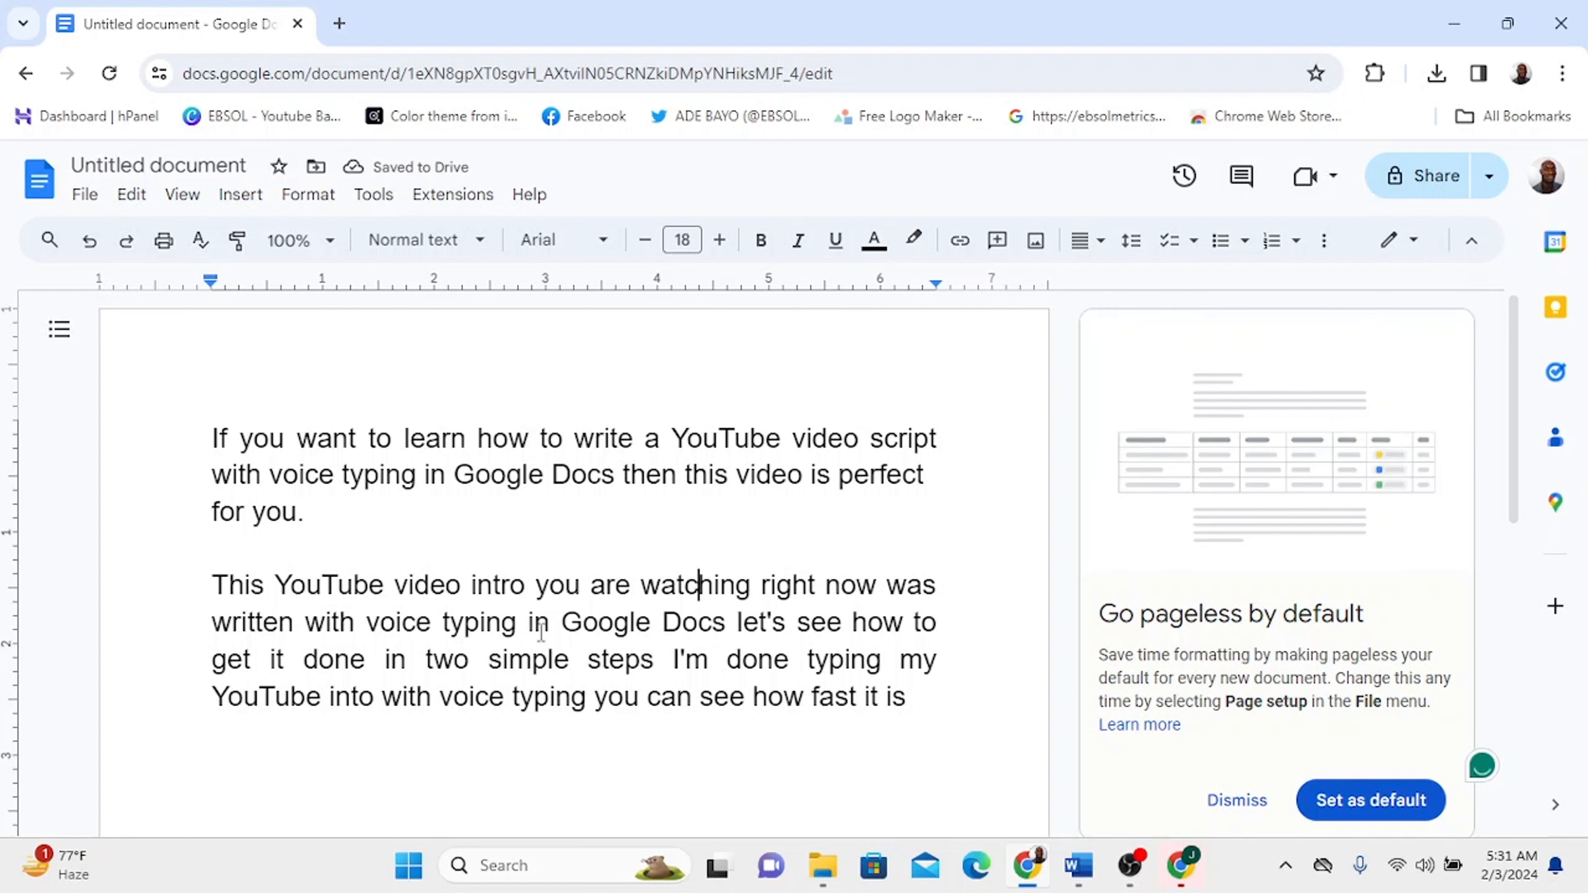
- End the sentence after 'Google Docs' with a period and move the rest into a new paragraph
click(726, 623)
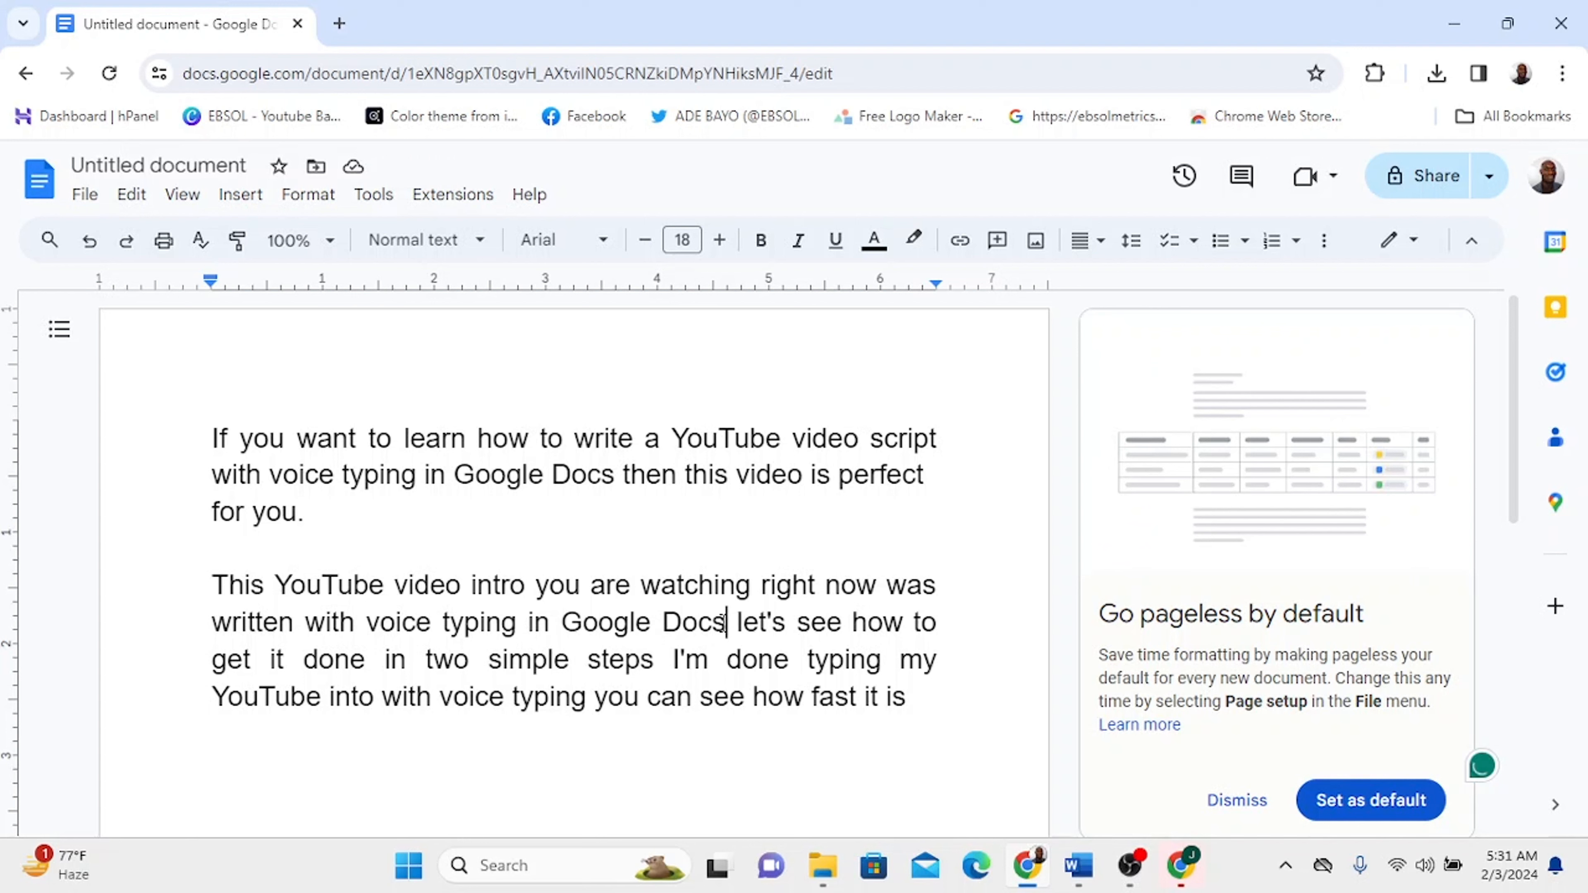
text(.)
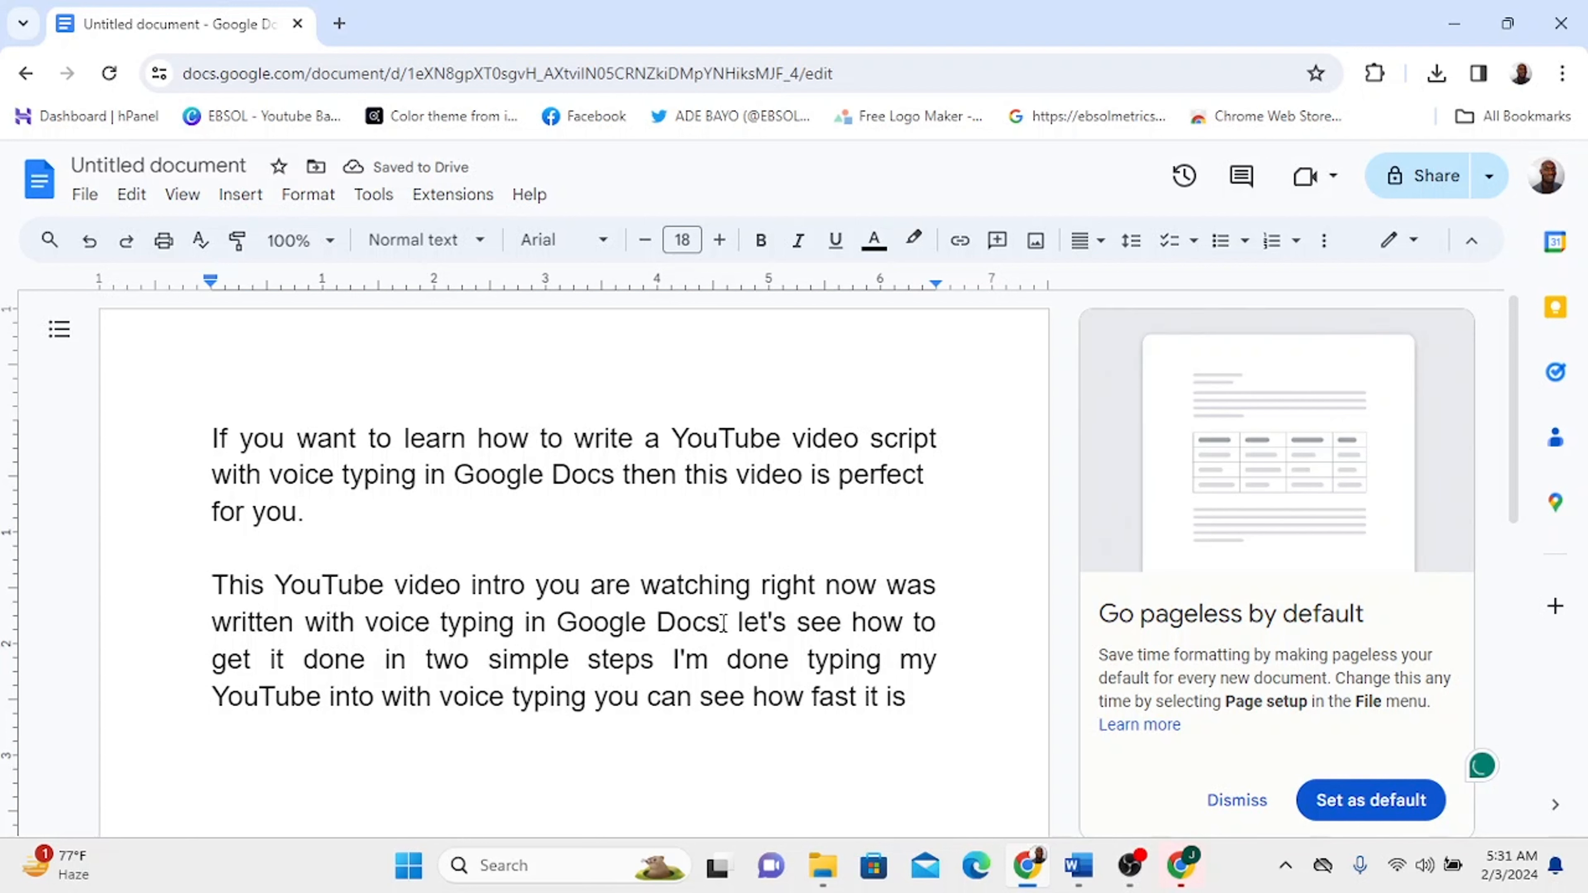
key(Return)
key(Return)
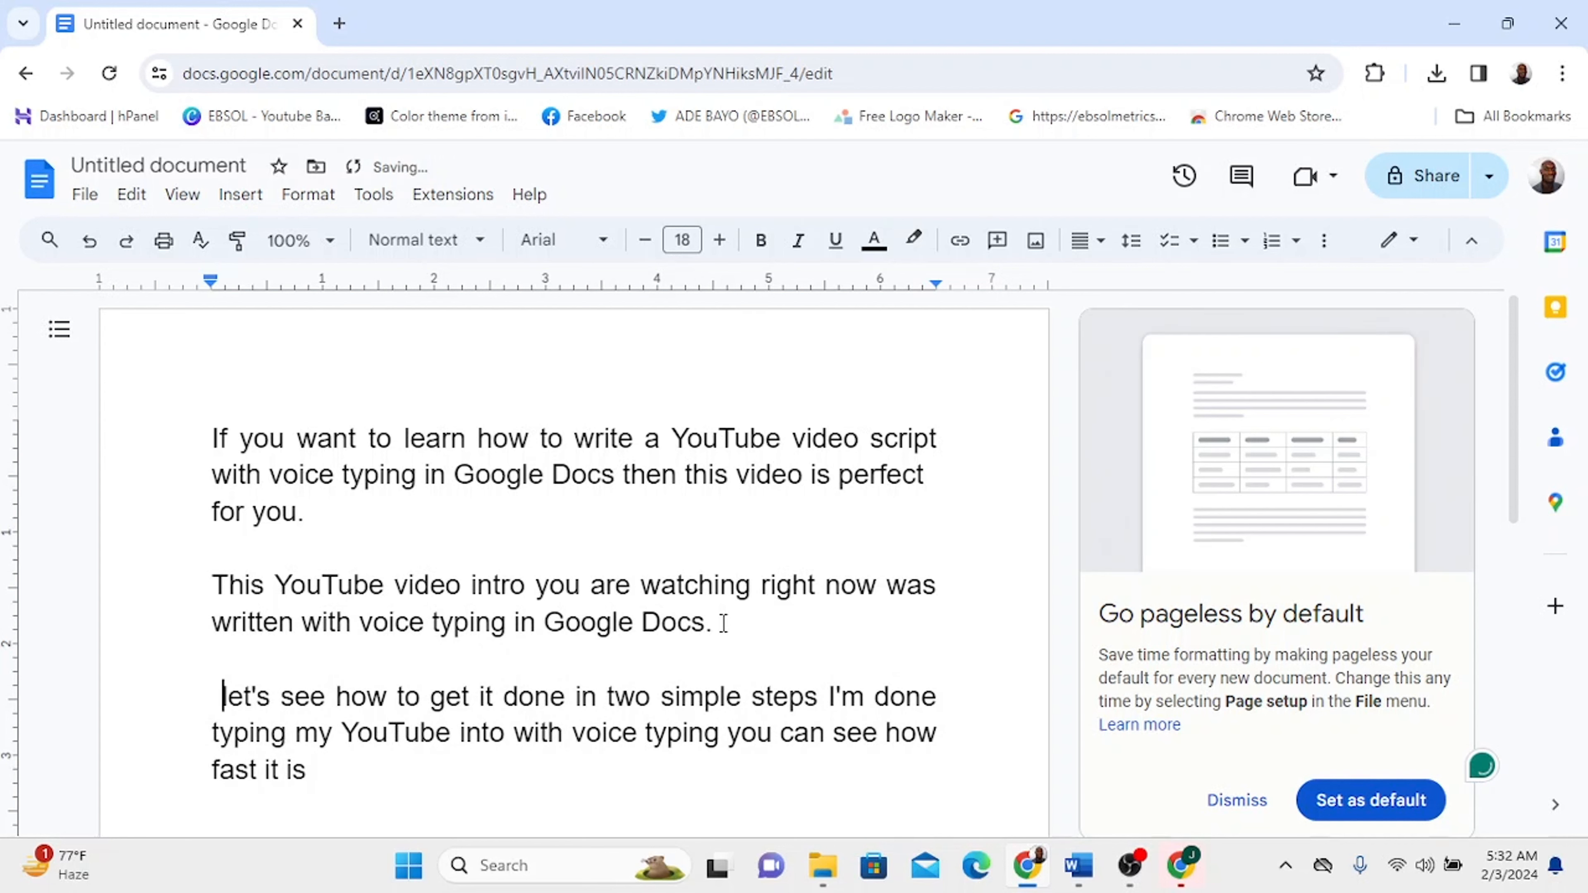
key(BackSpace)
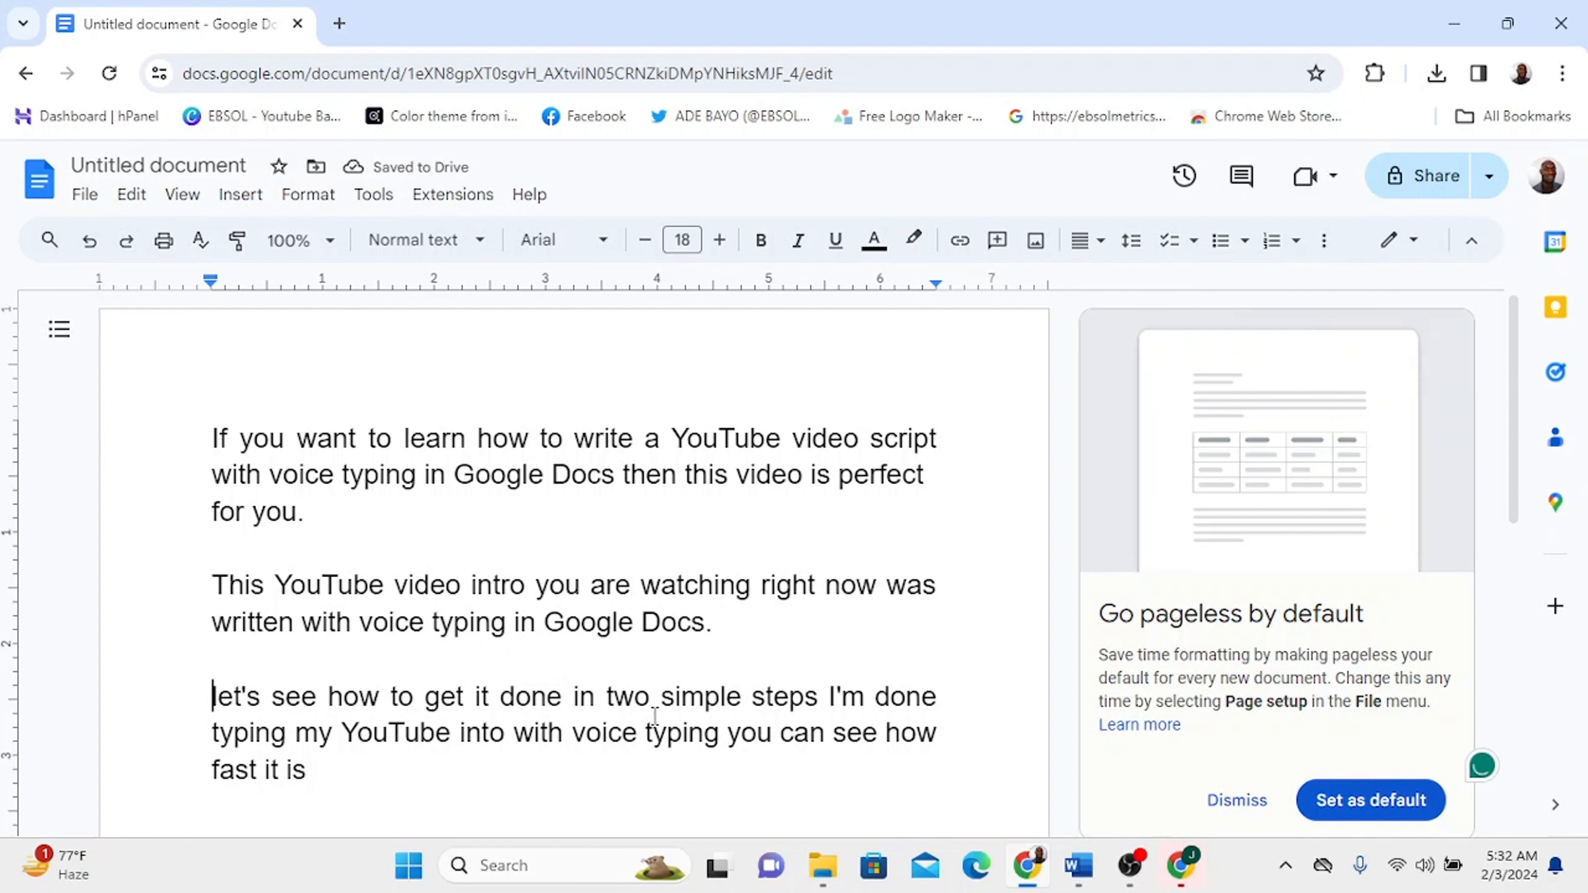
- Add a comma after 'simple steps' and a period after 'how fast it is' in the last paragraph
click(823, 691)
text(,)
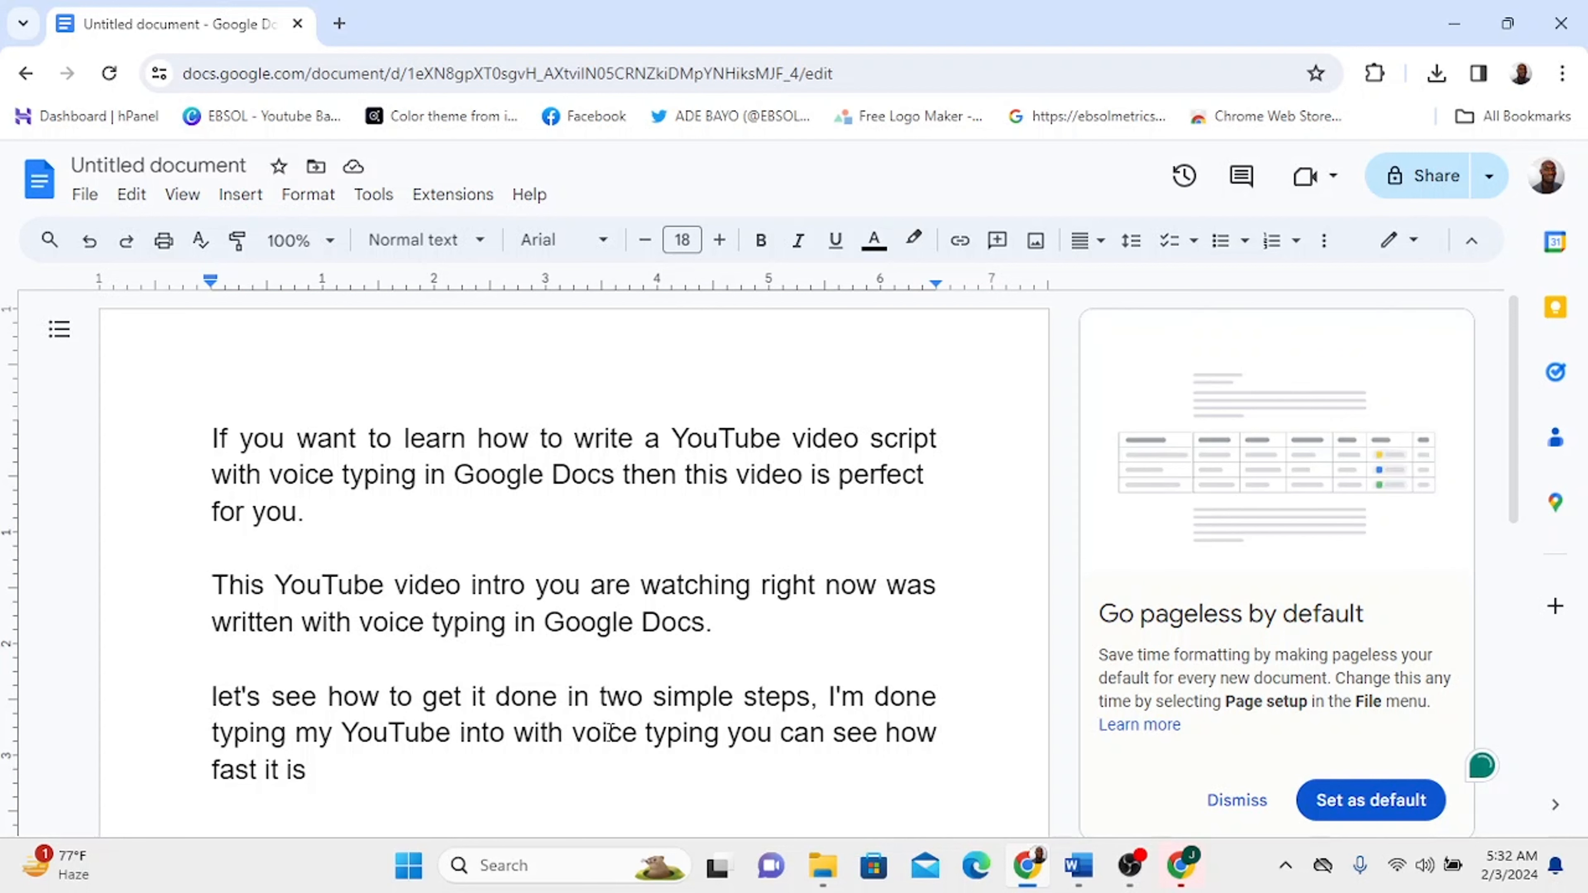
click(306, 776)
text(.)
- Correct 'into' to 'intro' in the last paragraph
click(491, 733)
text(r)
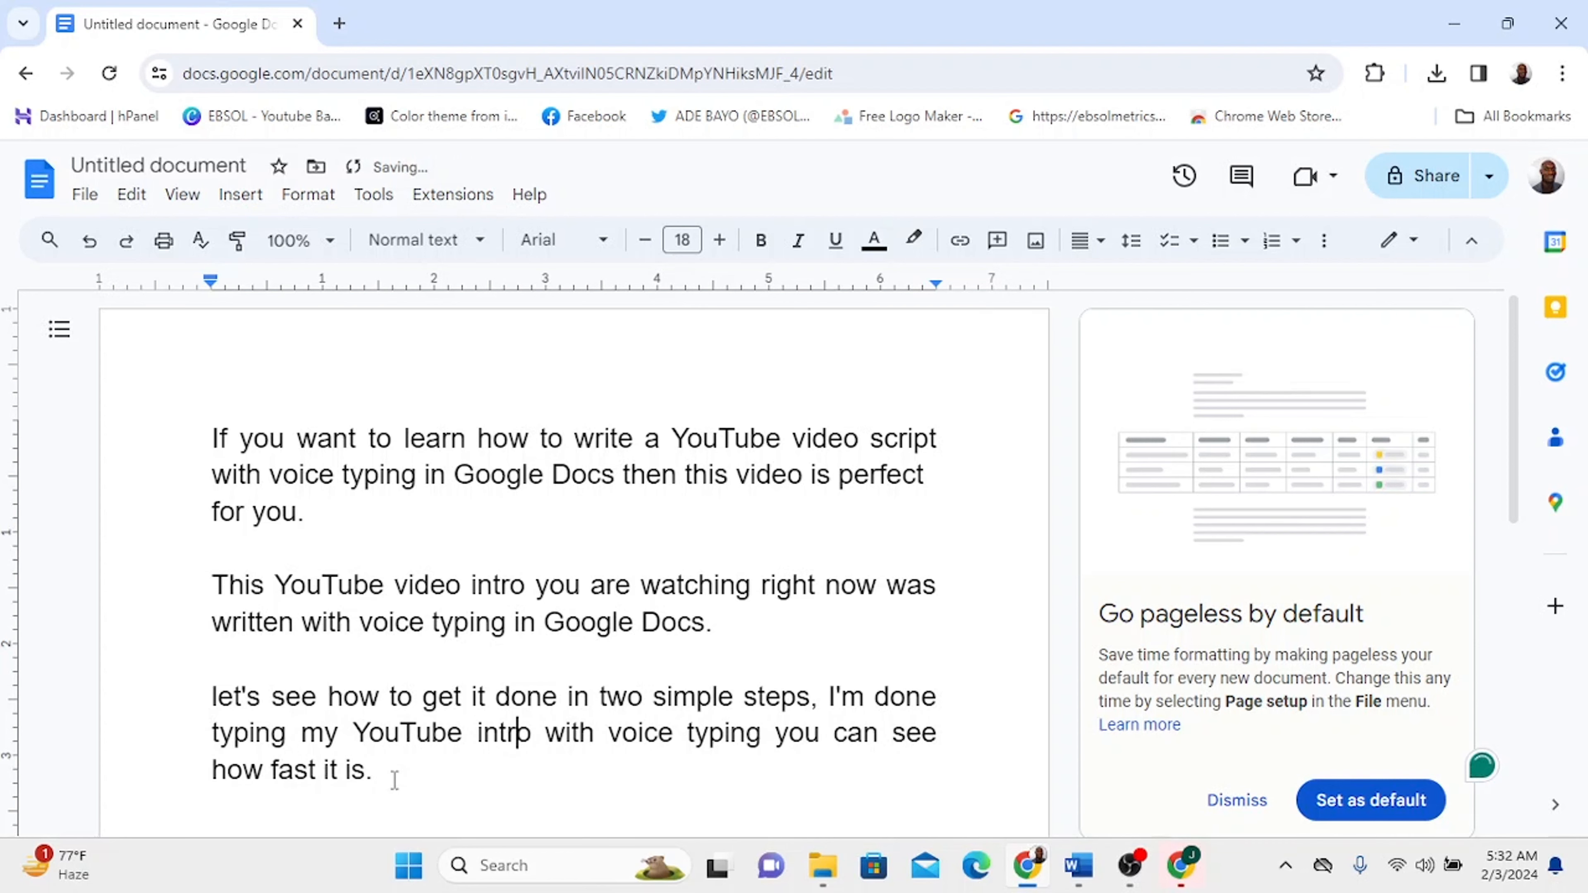
scroll(429, 688, down, 2)
scroll(411, 630, up, 2)
scroll(444, 614, down, 3)
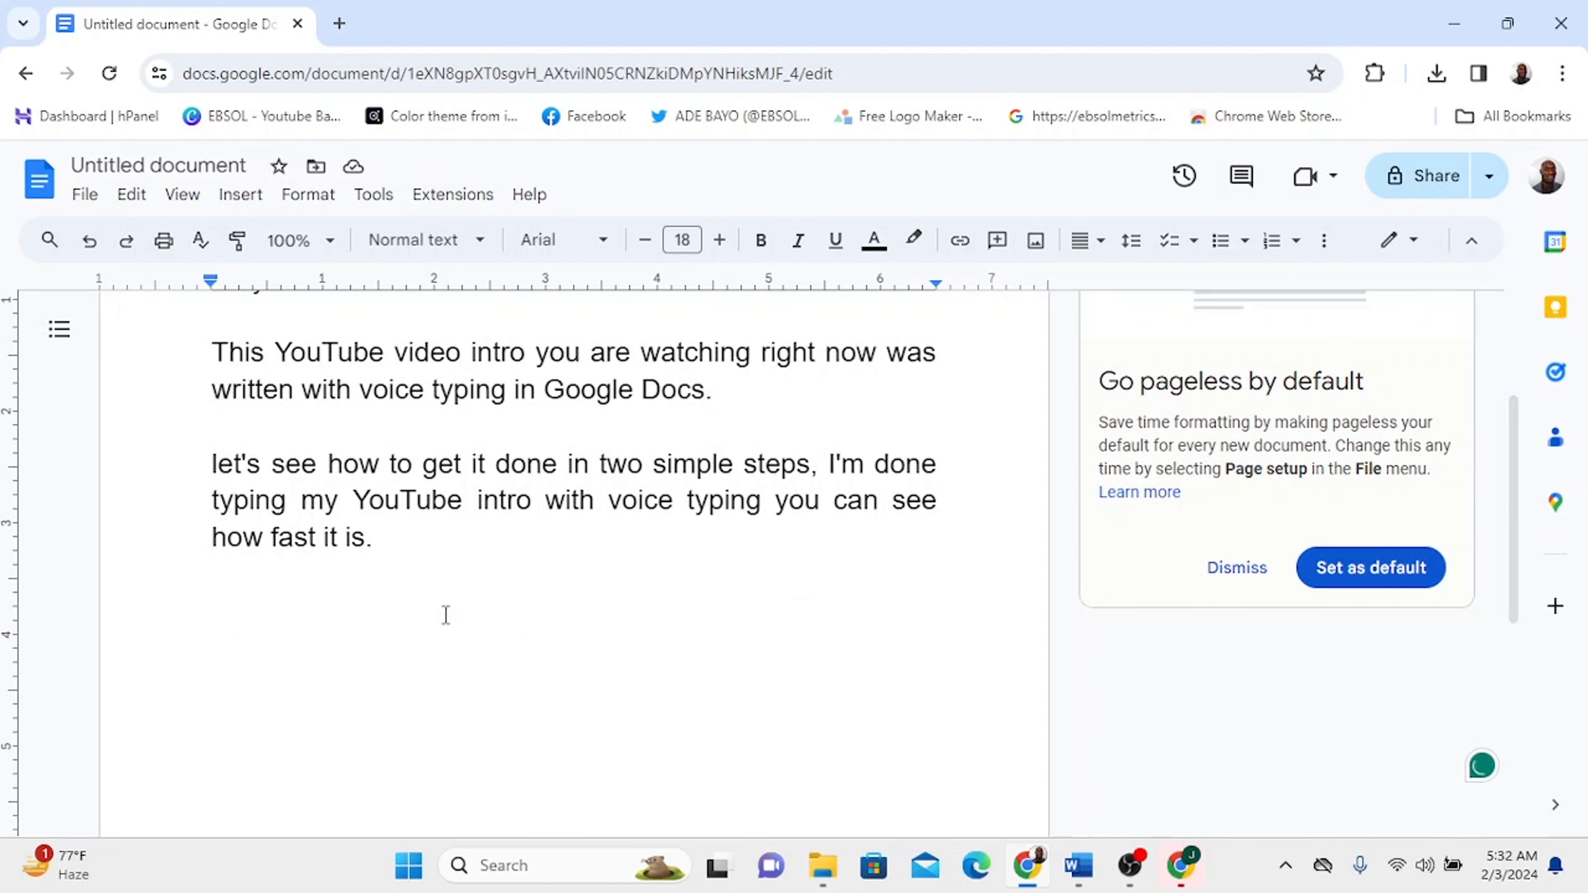
scroll(444, 614, up, 3)
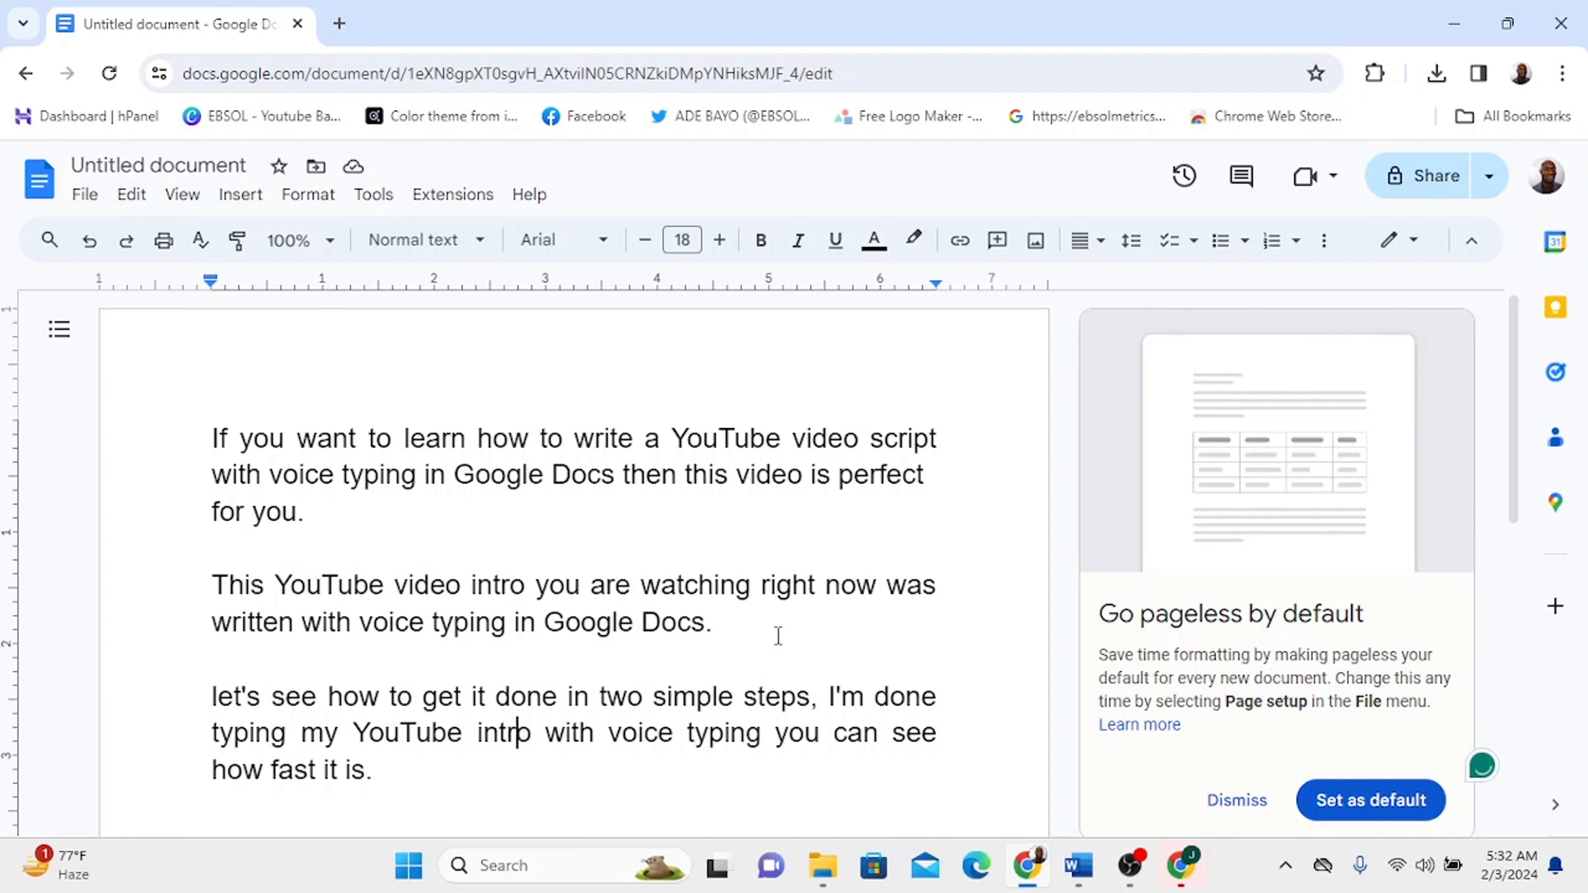
- Review the document's sharing, download and print options, opening the print preview and cancelling it
click(1491, 178)
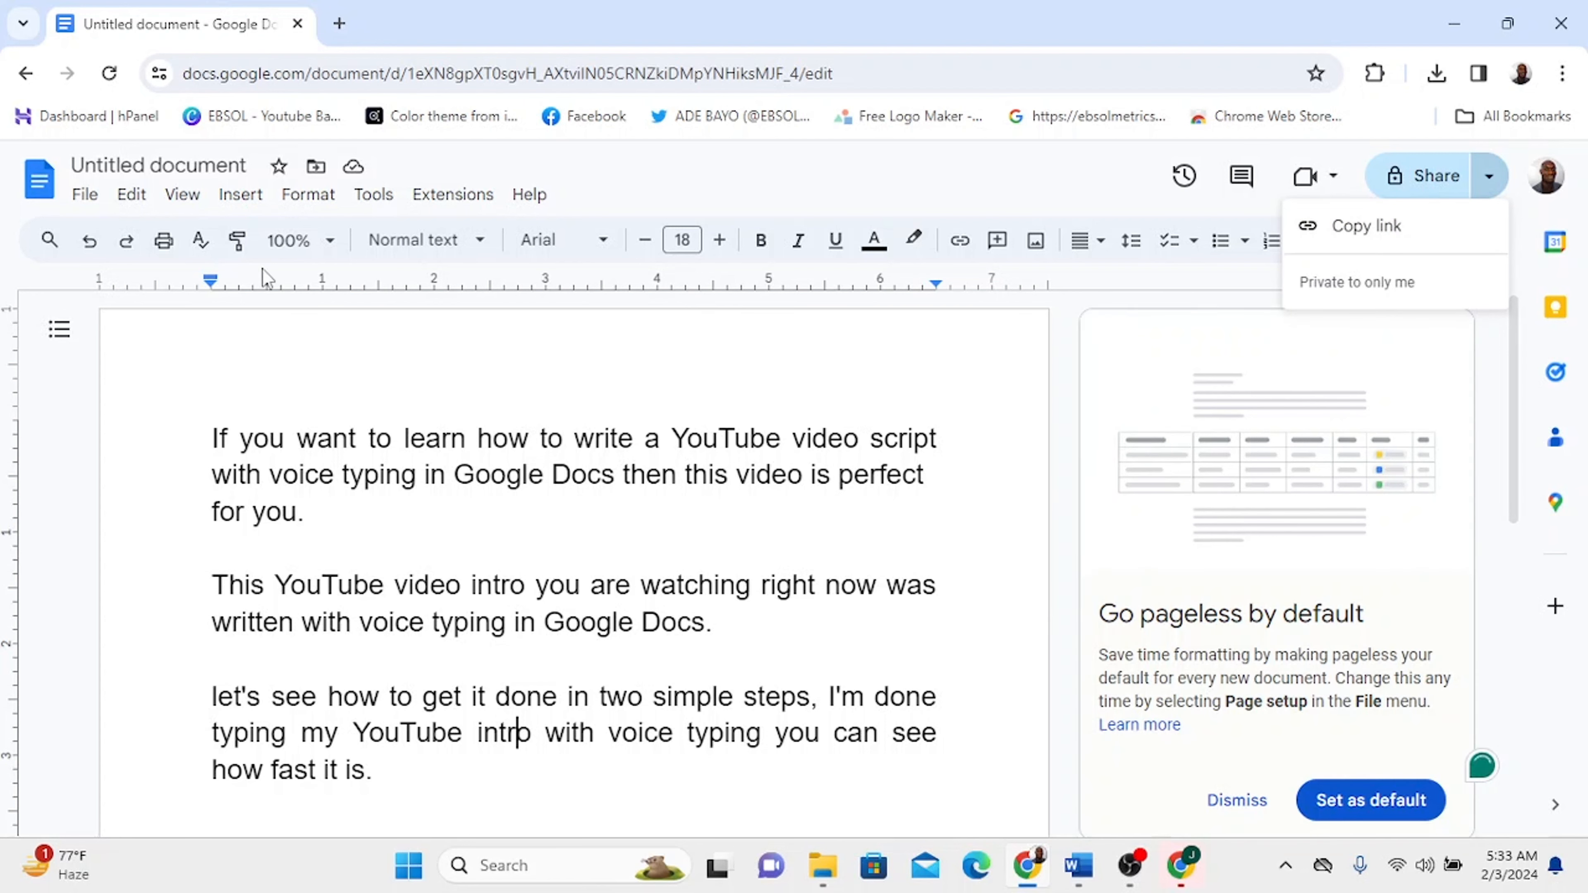
click(95, 198)
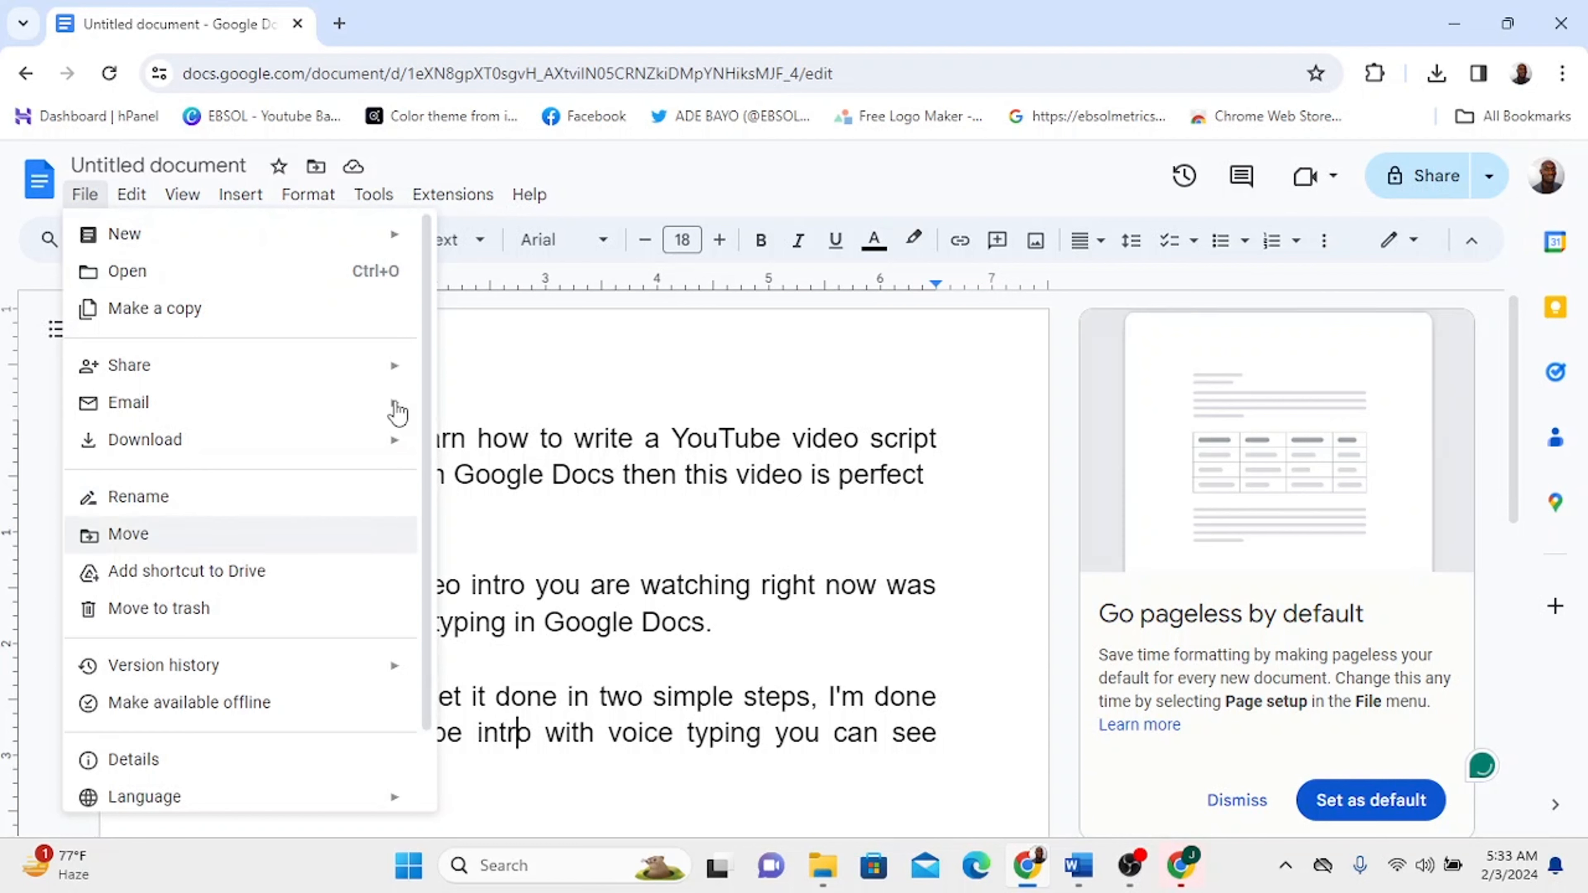
mouse_move(399, 378)
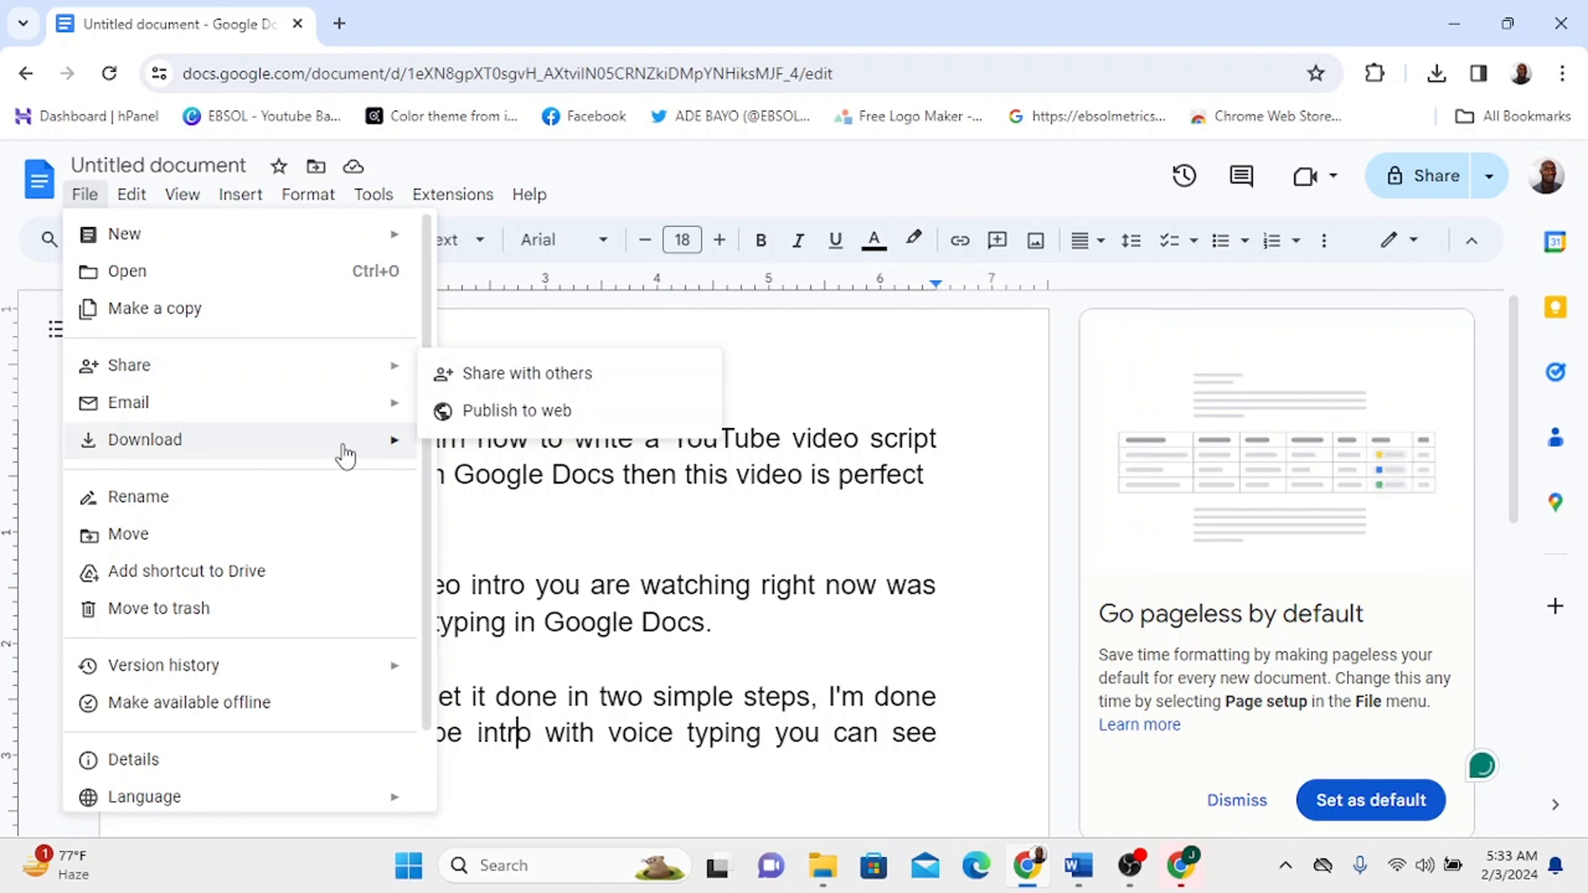
mouse_move(345, 455)
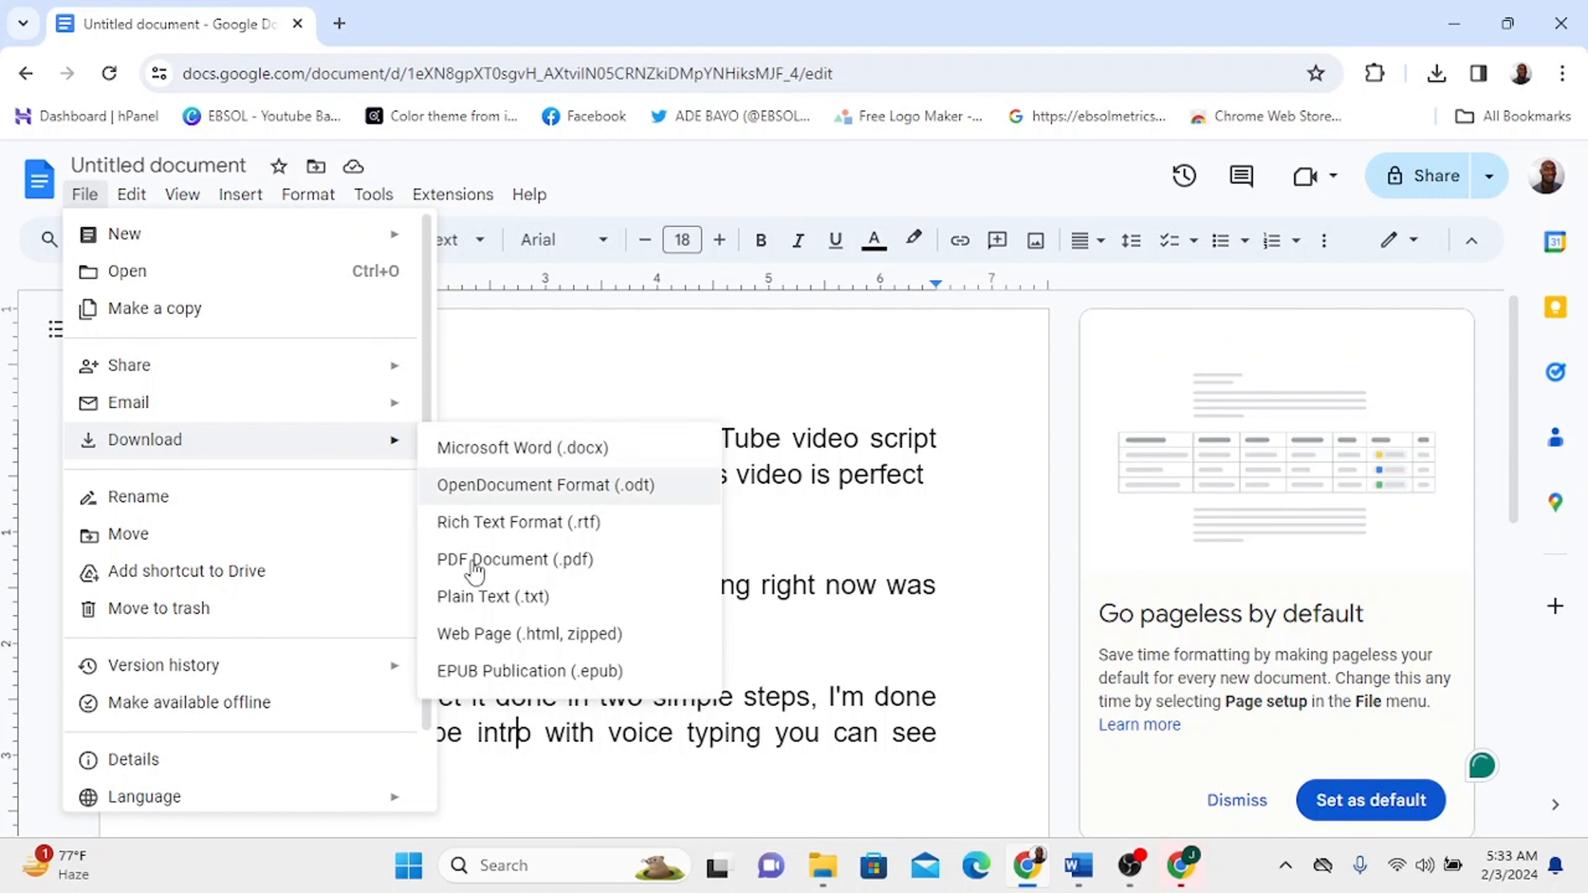
scroll(238, 789, down, 2)
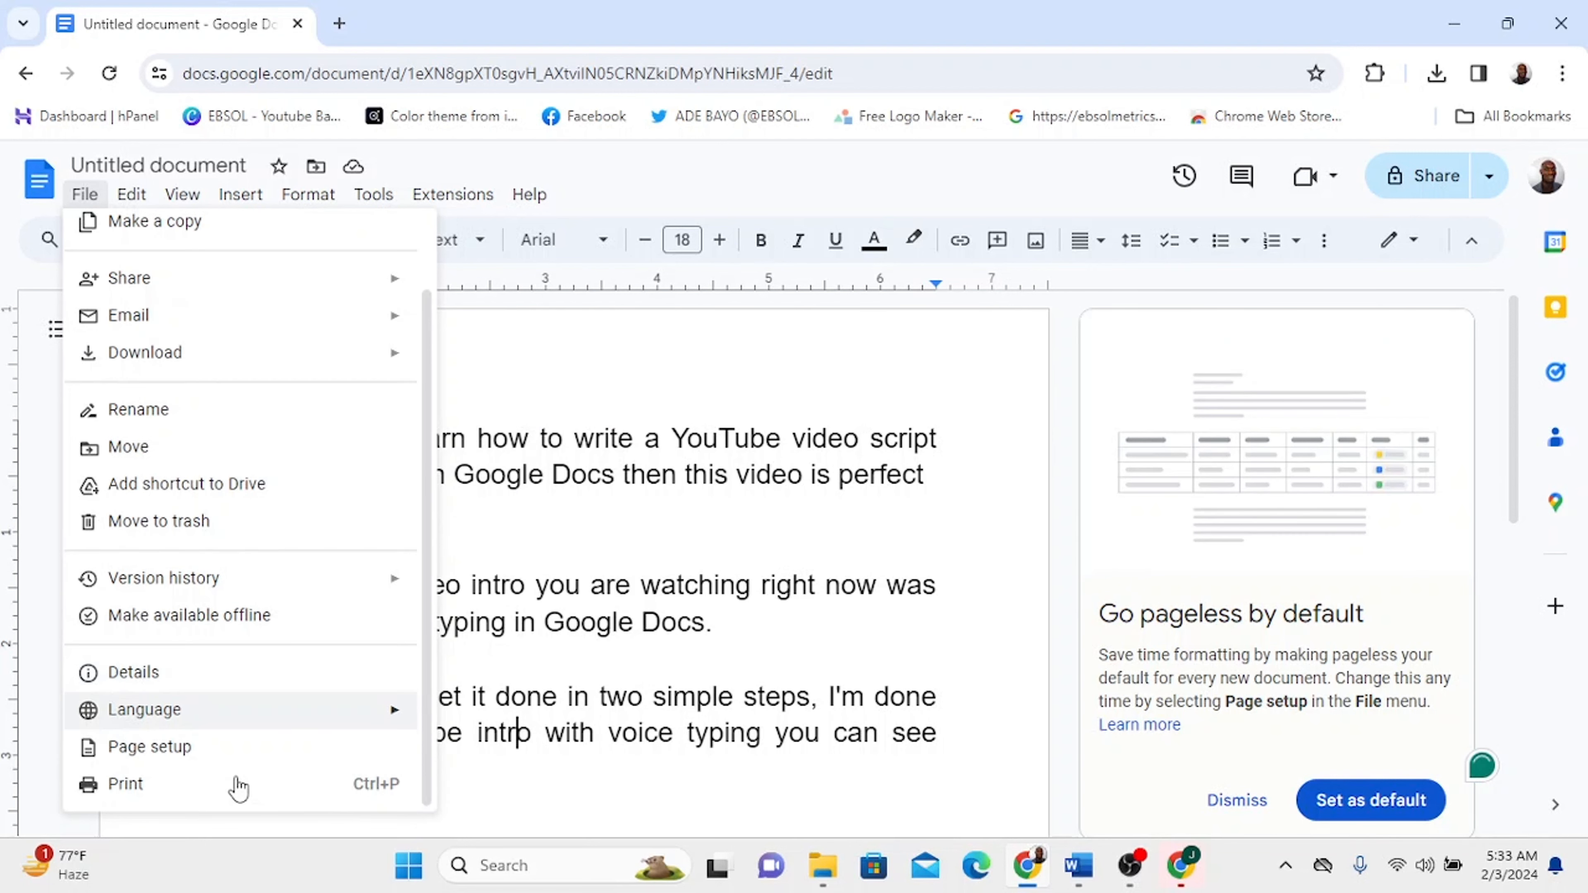
click(208, 793)
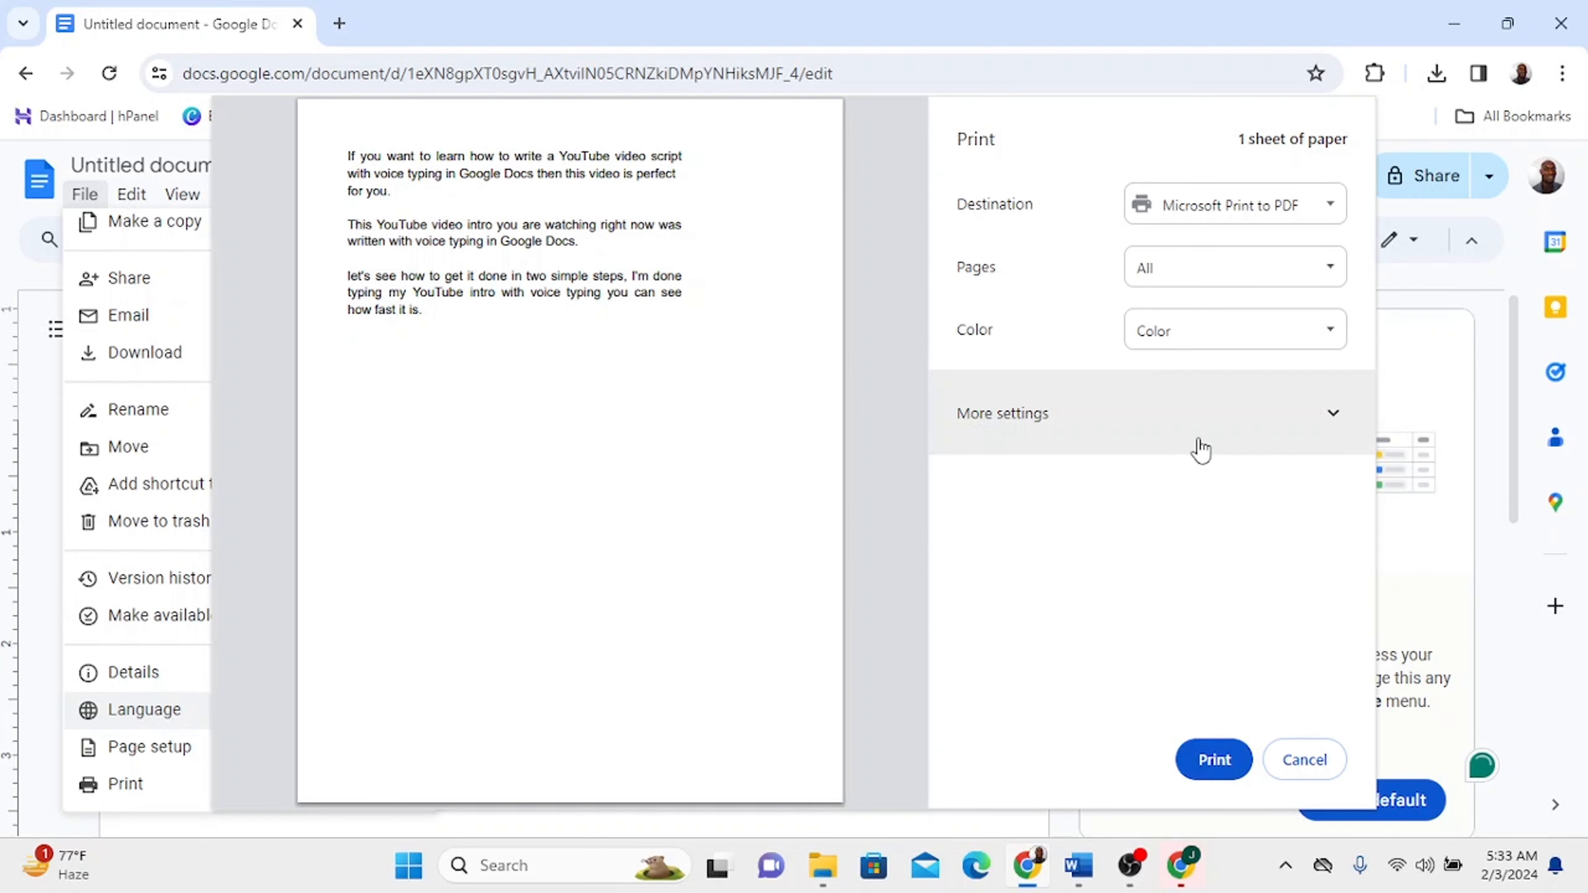
click(1316, 760)
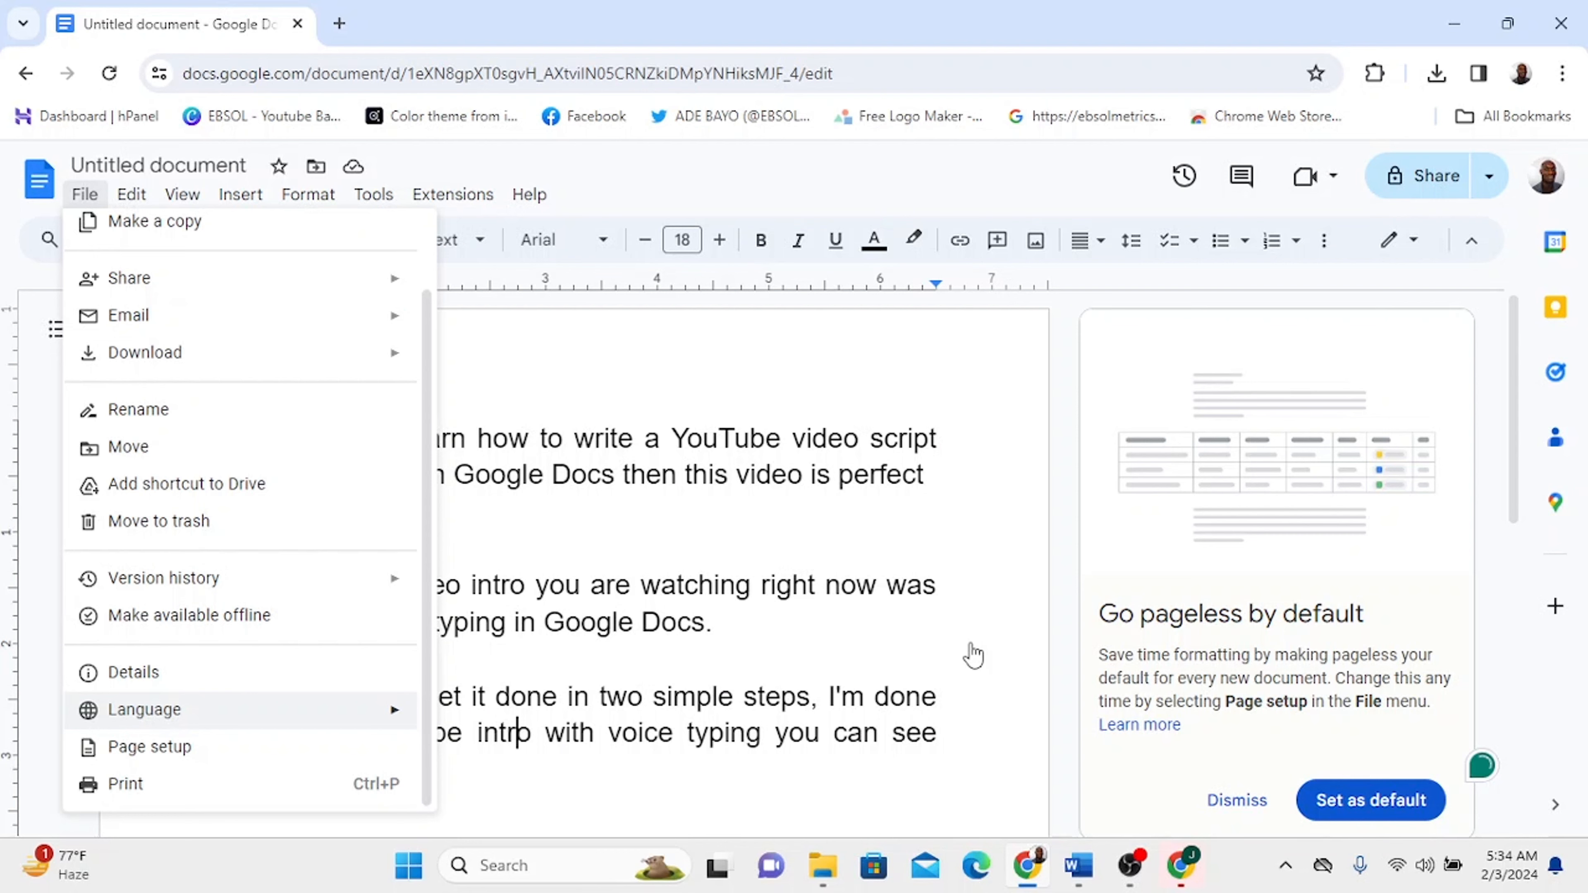
click(974, 656)
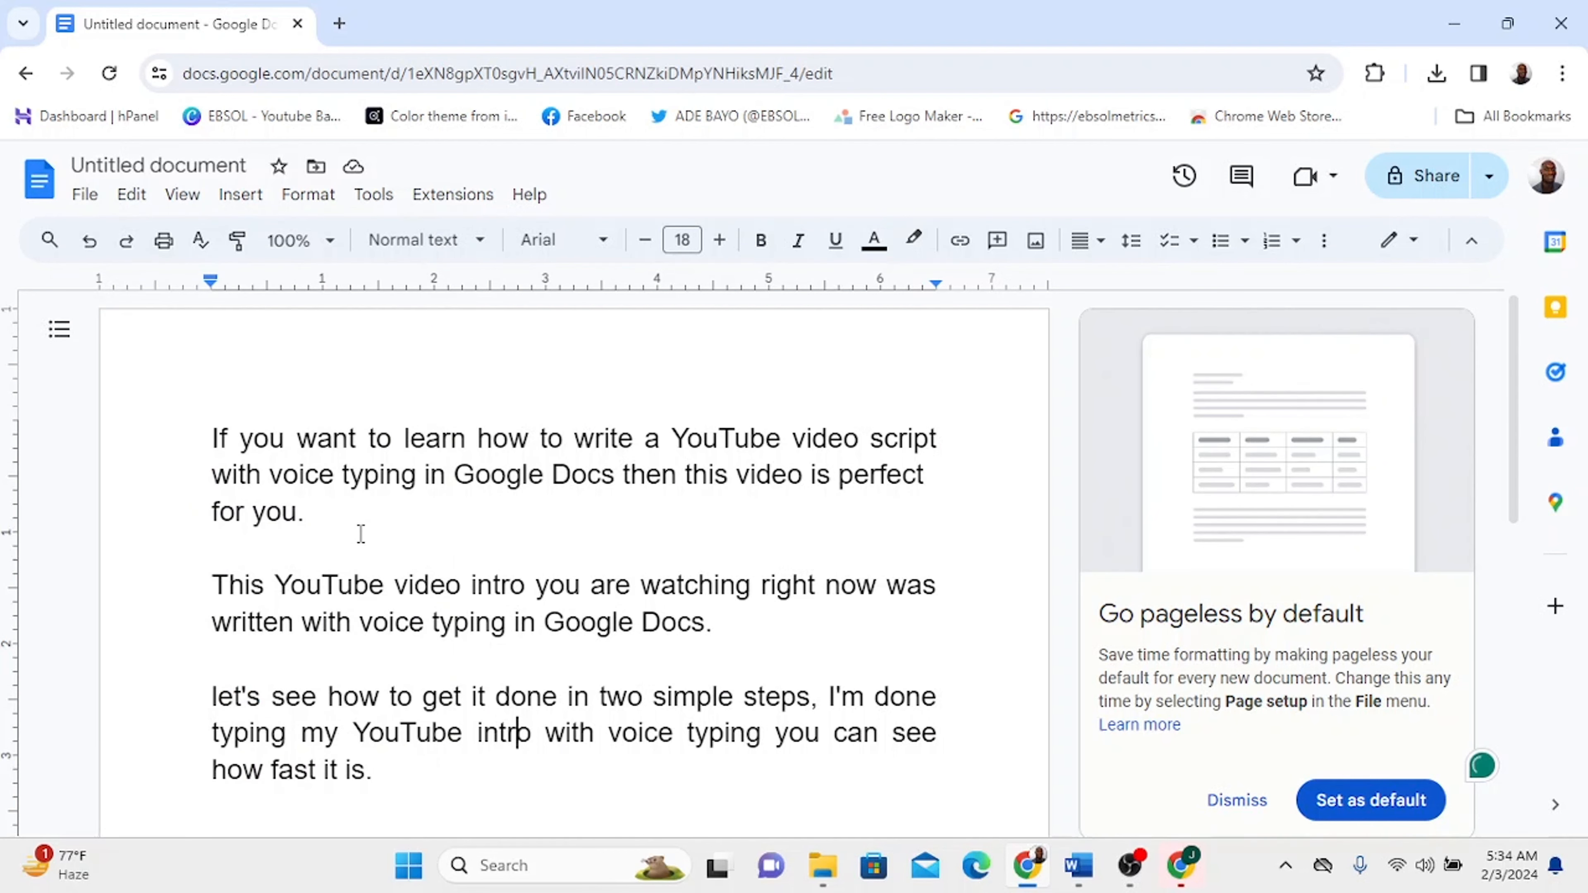